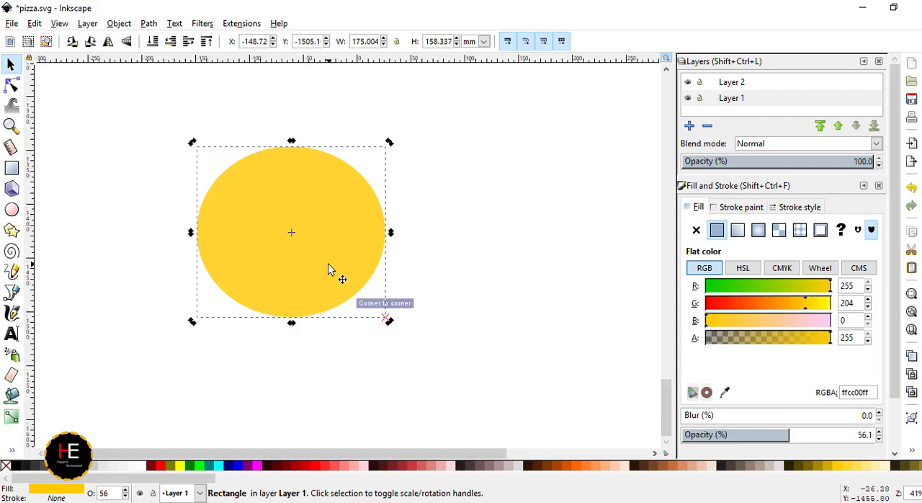
# - Apply a linear gradient fill to the selected yellow circle
pyautogui.click(737, 230)
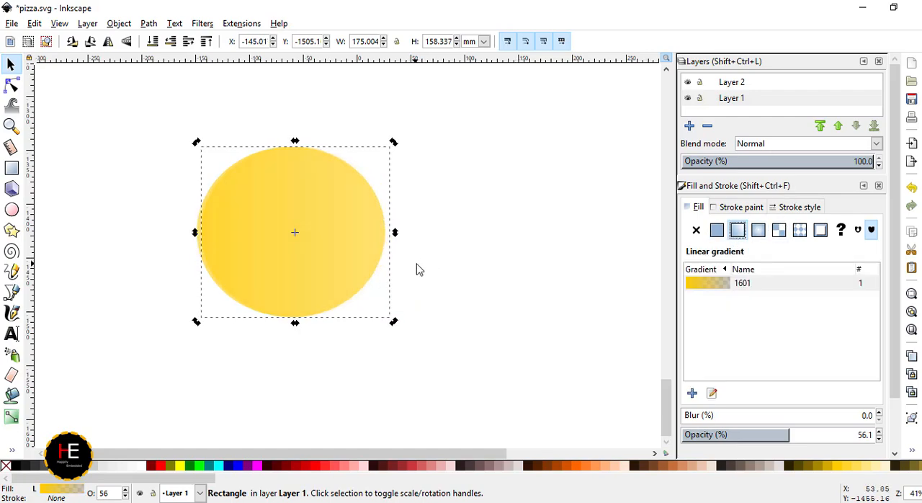
pyautogui.click(54, 178)
pyautogui.click(302, 245)
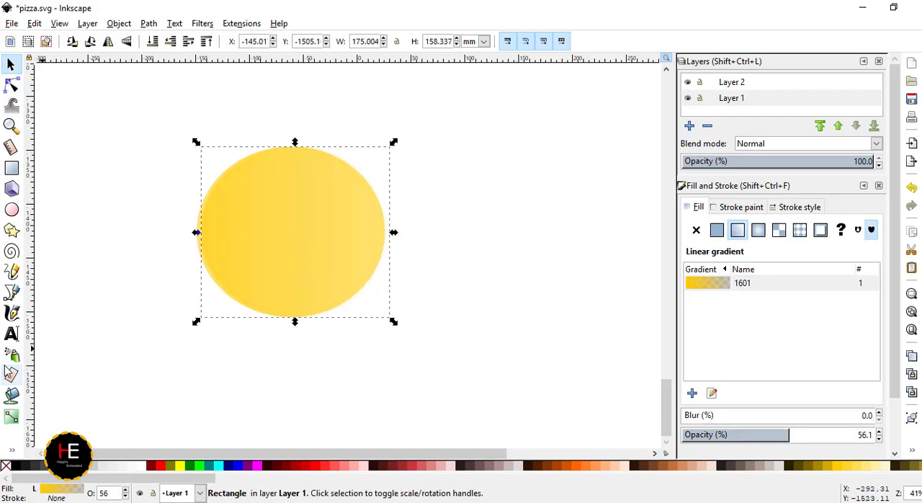
# - Draw a closed wedge about 95 by 77 mm from the circle's centre to its left edge, with a curved outer side
pyautogui.click(12, 294)
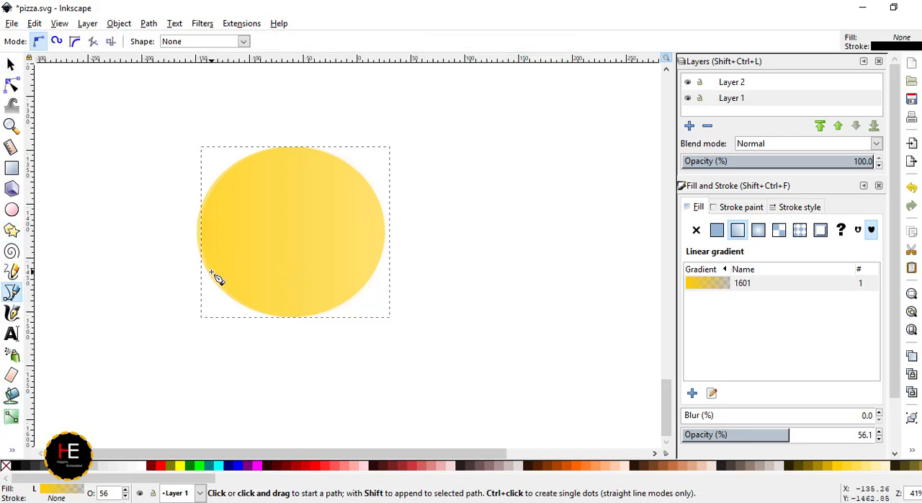
pyautogui.click(211, 271)
pyautogui.click(297, 231)
pyautogui.click(212, 190)
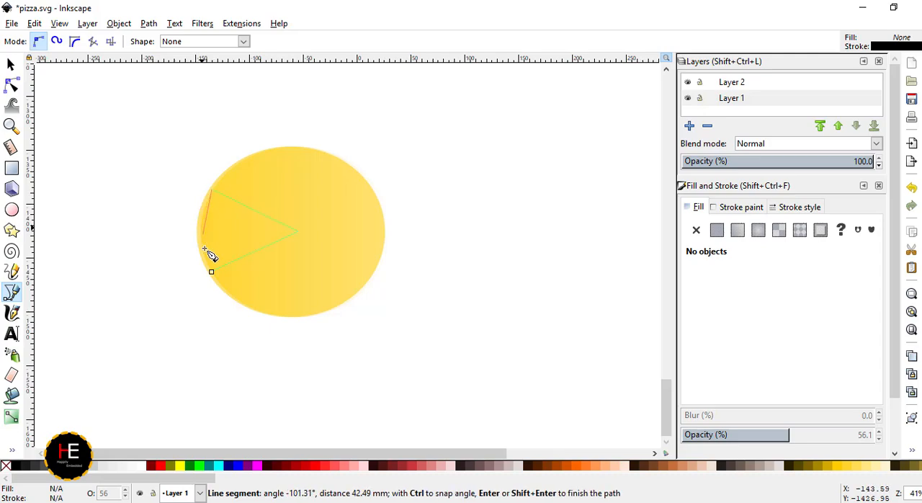
pyautogui.click(212, 272)
pyautogui.click(74, 42)
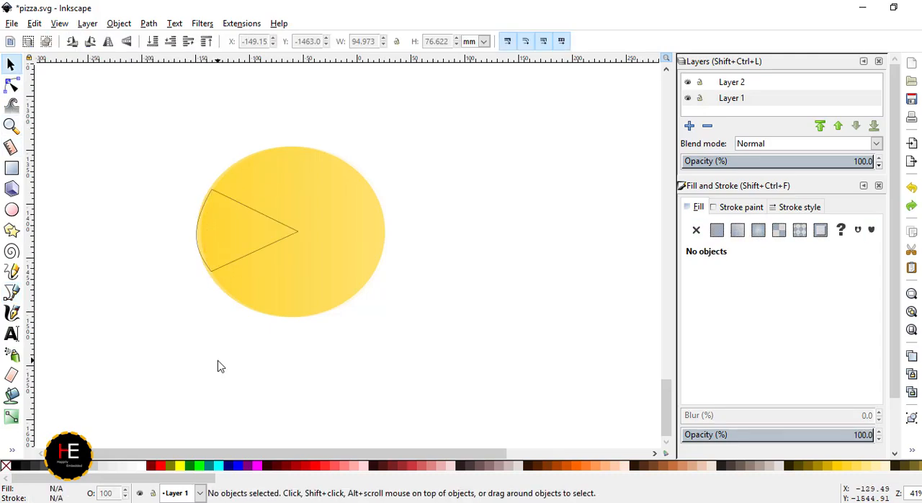
# - Place a duplicate of the wedge outline below the circle
pyautogui.rightClick(257, 253)
pyautogui.click(240, 270)
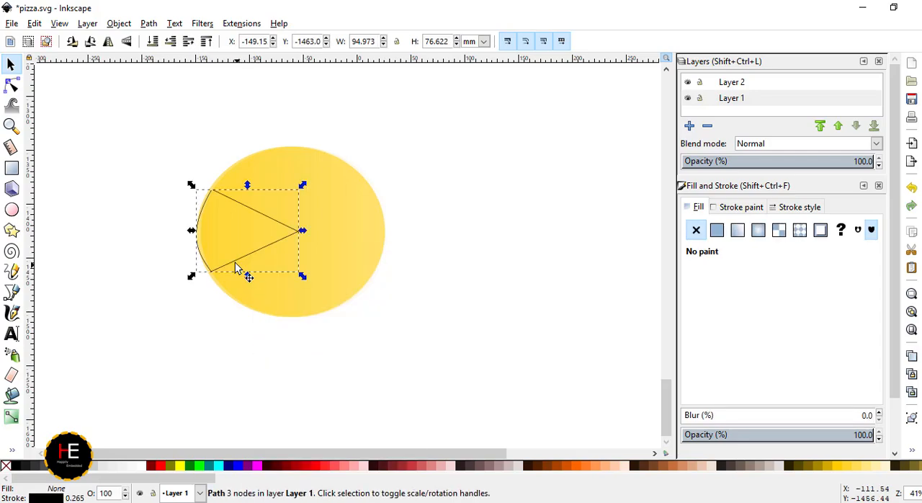
pyautogui.moveTo(241, 269); pyautogui.dragTo(207, 411)
# - Give the circle a flat yellow fill, ffcc00ff
pyautogui.click(331, 315)
pyautogui.click(717, 230)
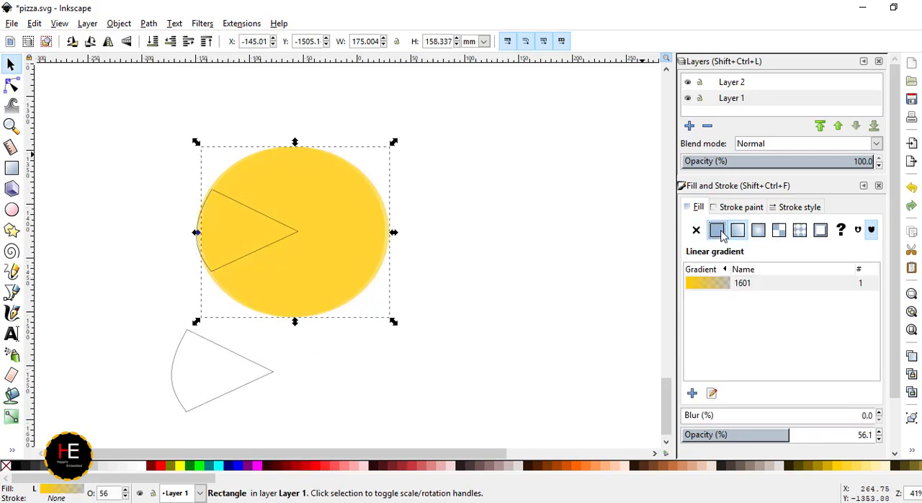
pyautogui.click(743, 268)
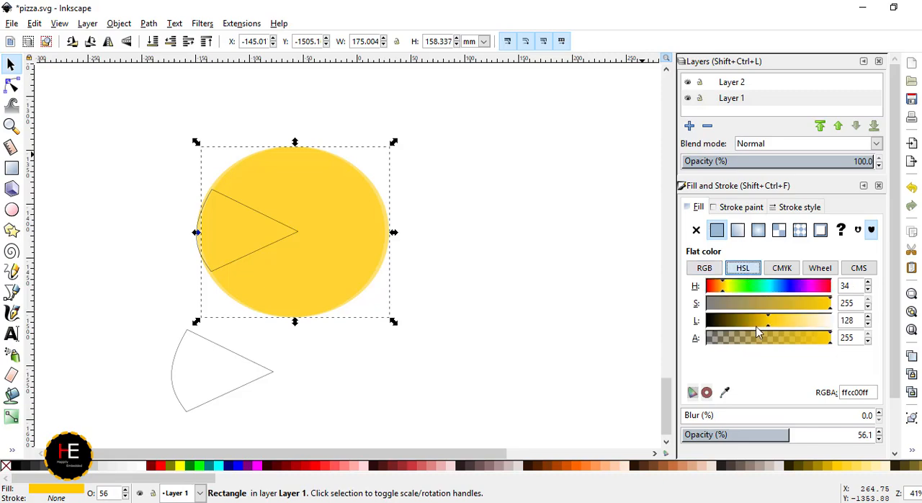
# - Give the circle a flat black stroke 3 mm wide
pyautogui.click(738, 206)
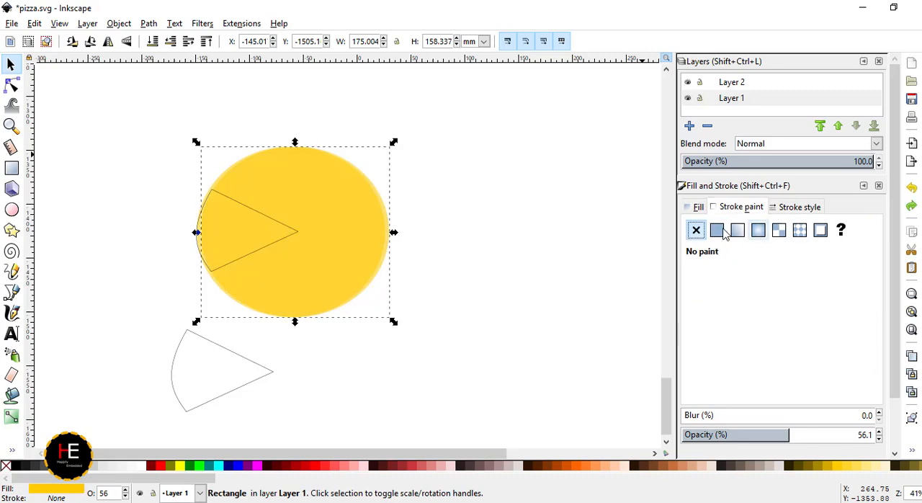
pyautogui.click(717, 230)
pyautogui.click(795, 207)
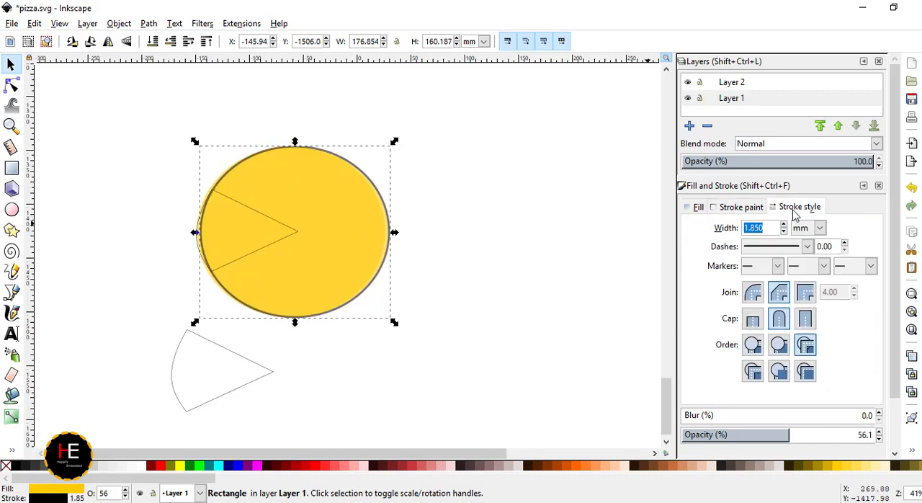
pyautogui.tripleClick(764, 227)
pyautogui.write('3')
pyautogui.press('Return')
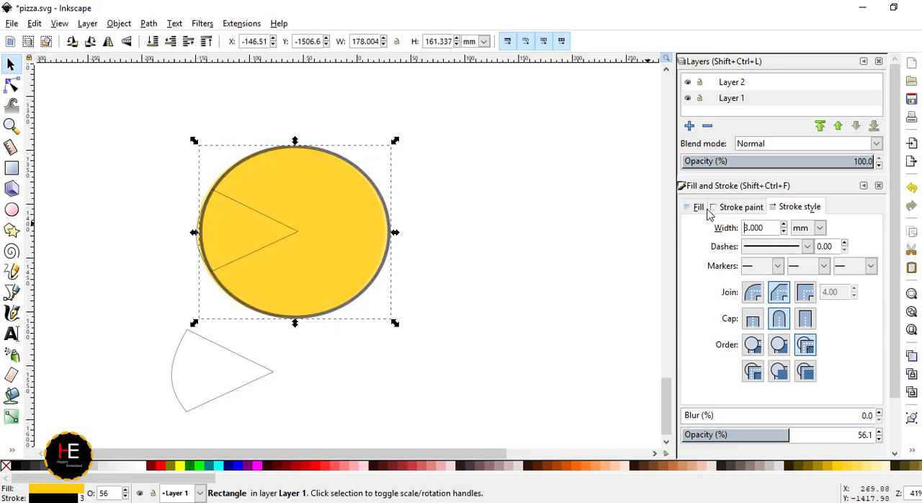
# - Raise the outlined circle's opacity to 100%
pyautogui.click(710, 210)
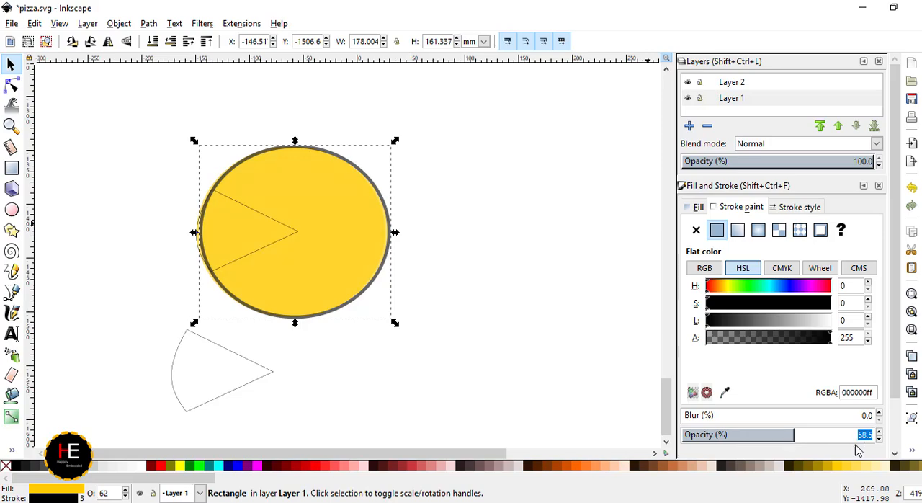
pyautogui.moveTo(815, 436); pyautogui.dragTo(905, 440)
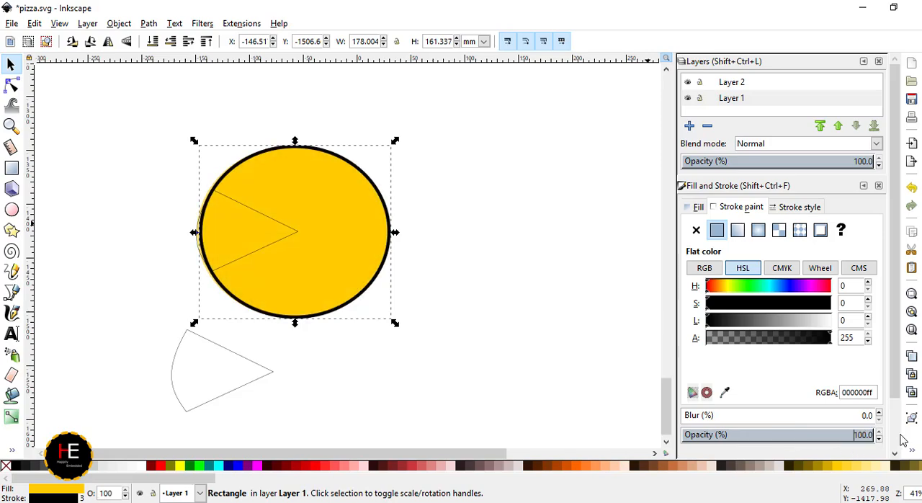
pyautogui.click(434, 389)
# - Cut the wedge out of the outlined circle with a path Difference
pyautogui.click(257, 251)
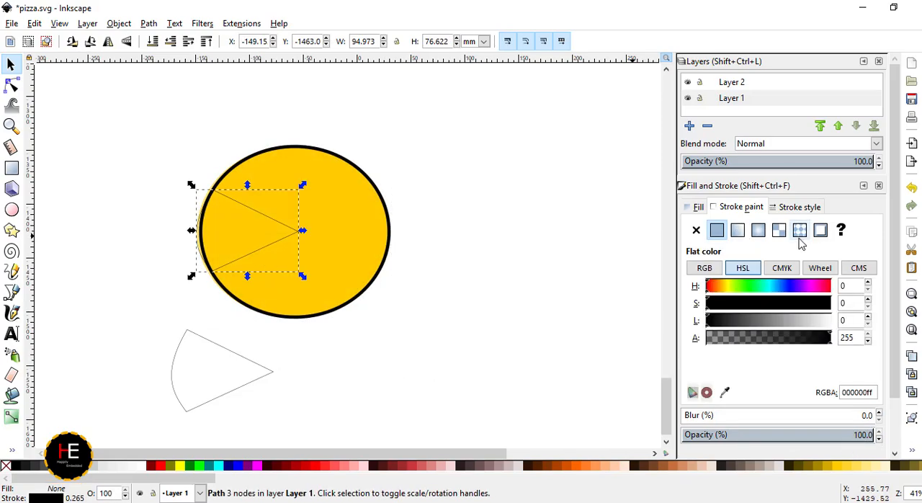
pyautogui.keyDown('shift'); pyautogui.click(379, 222); pyautogui.keyUp('shift')
pyautogui.click(149, 23)
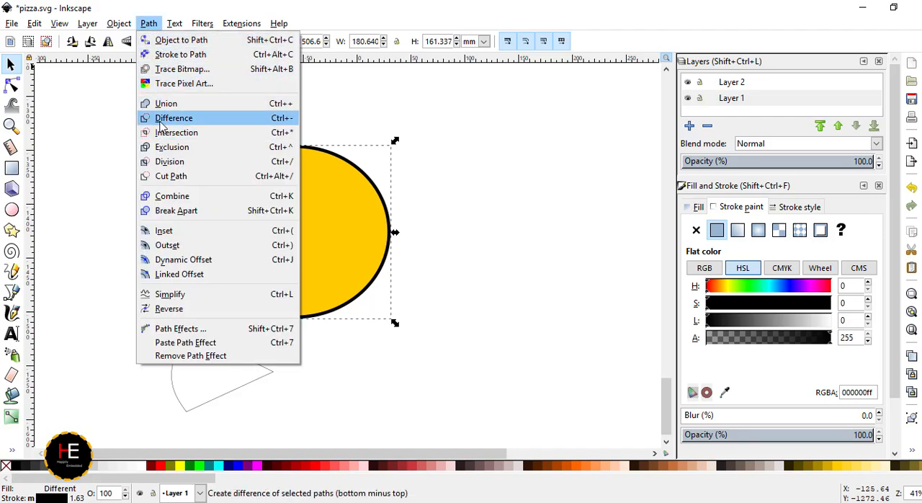
pyautogui.click(160, 123)
pyautogui.click(481, 264)
# - Copy the wedge outline below the pizza and paste another one
pyautogui.click(229, 258)
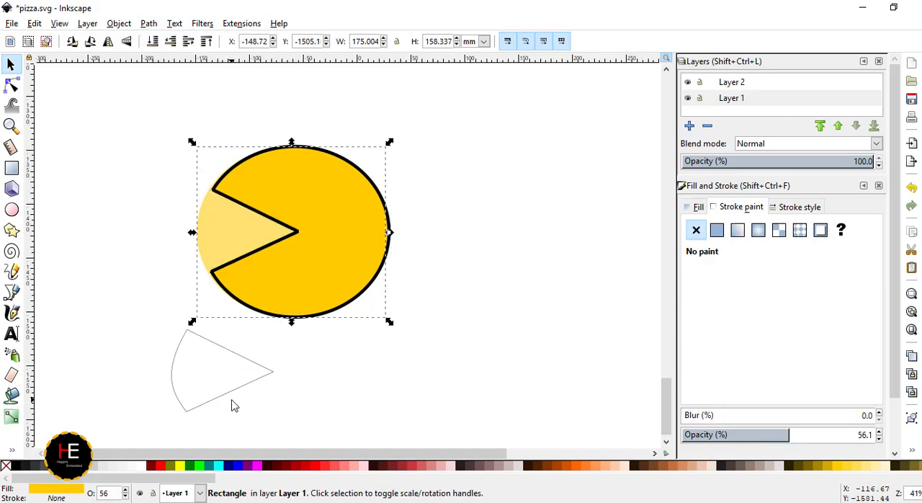
pyautogui.click(233, 405)
pyautogui.click(179, 400)
pyautogui.hotkey('ctrl', 'c')
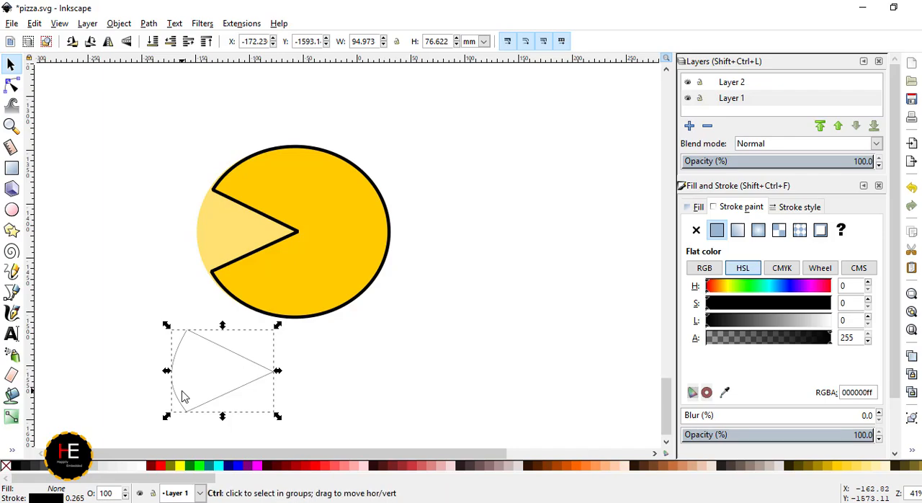
pyautogui.hotkey('ctrl', 'v')
# - Move the pale circle out to the right of the pizza and position the pasted wedge over its left edge
pyautogui.moveTo(141, 392); pyautogui.dragTo(500, 259)
pyautogui.click(208, 233)
pyautogui.click(366, 245)
pyautogui.click(206, 367)
pyautogui.click(189, 362)
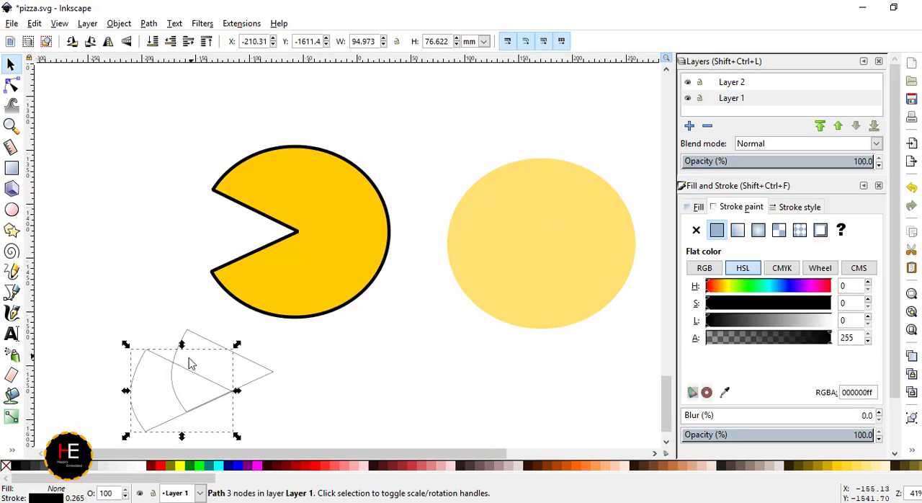
pyautogui.moveTo(145, 393); pyautogui.dragTo(450, 247)
# - Subtract the pasted wedge from the pale circle with a path Difference
pyautogui.keyDown('shift'); pyautogui.click(600, 225); pyautogui.keyUp('shift')
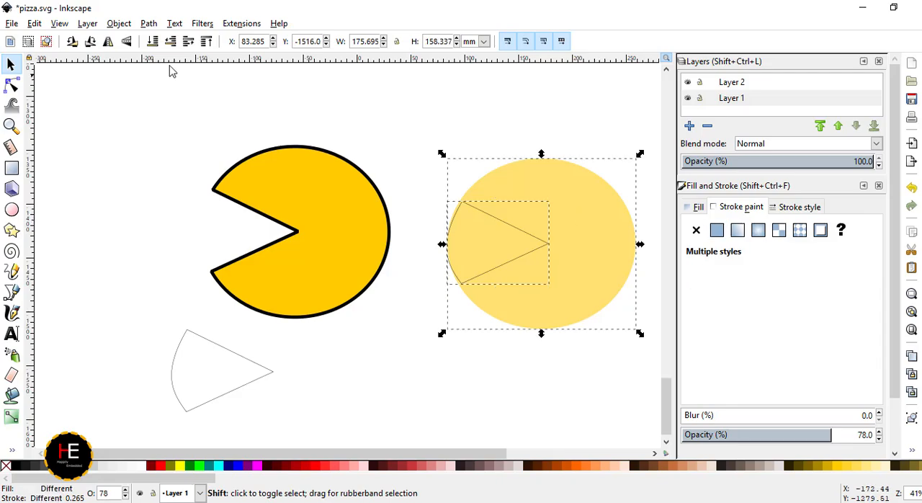
pyautogui.click(119, 23)
pyautogui.click(171, 121)
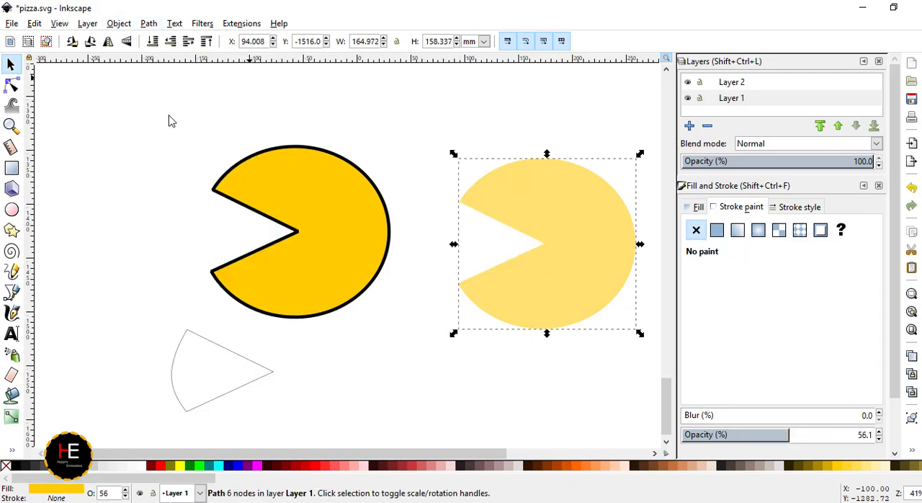
# - Move the cut pale shape back behind the outlined pizza and stretch it to about 168 by 163 mm
pyautogui.moveTo(564, 284); pyautogui.dragTo(360, 264)
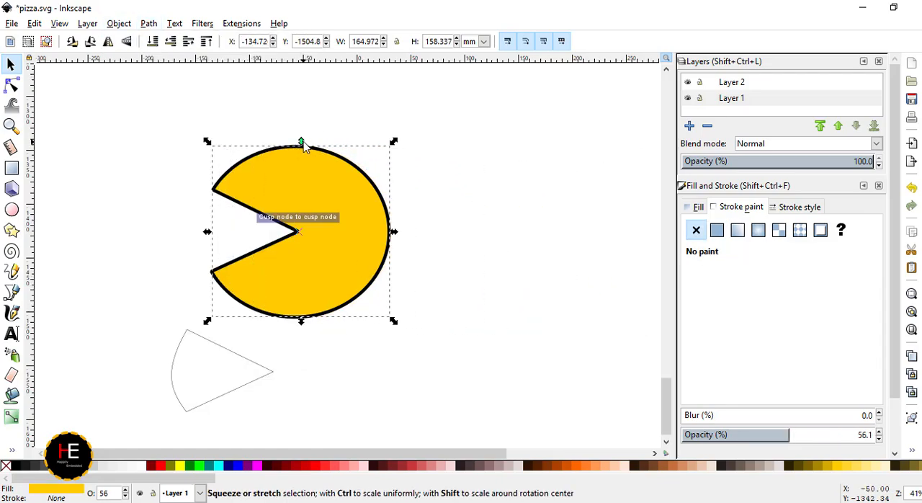
pyautogui.moveTo(303, 143); pyautogui.dragTo(300, 141)
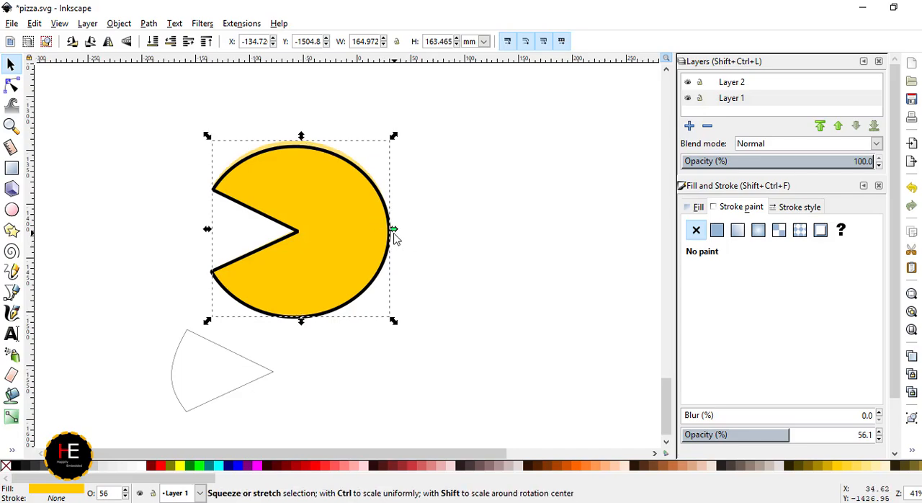
pyautogui.moveTo(396, 237); pyautogui.dragTo(402, 233)
pyautogui.click(160, 228)
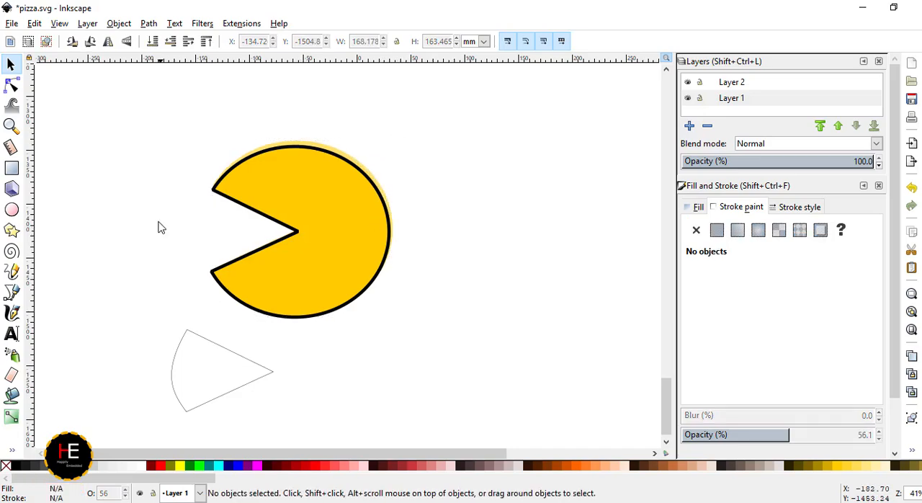
# - Fill the loose wedge with the pizza's yellow and set its stroke width to 3 mm
pyautogui.click(173, 380)
pyautogui.click(840, 468)
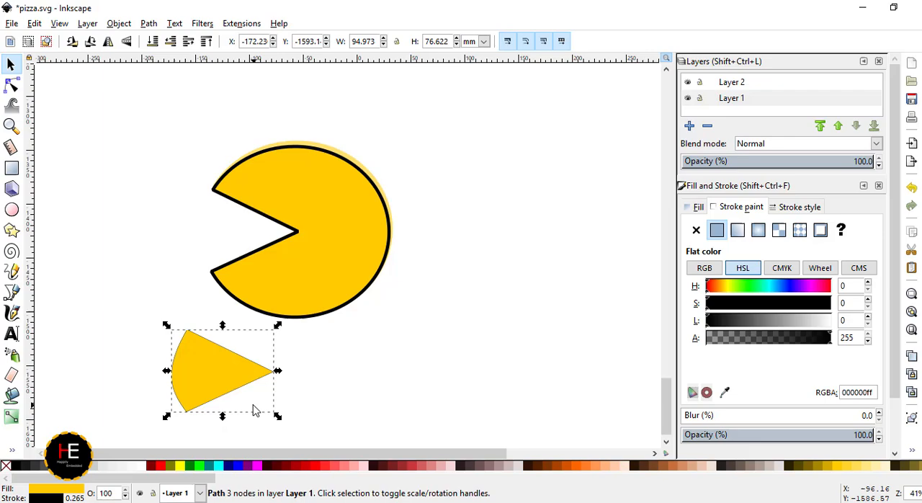
pyautogui.click(791, 208)
pyautogui.tripleClick(760, 228)
pyautogui.write('3')
pyautogui.press('Return')
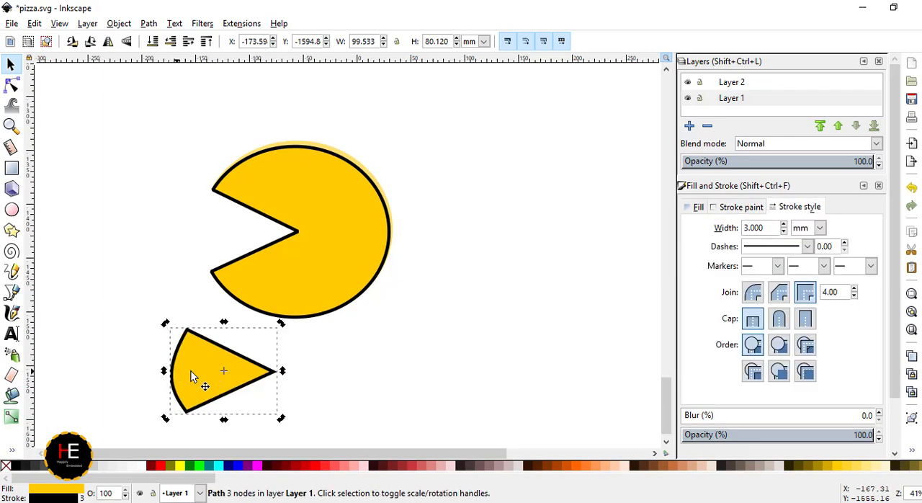
# - Move the slice up so it partly overlaps the pizza's gap, and recolour both slice and pizza a lighter yellow
pyautogui.moveTo(191, 375); pyautogui.dragTo(211, 231)
pyautogui.click(310, 275)
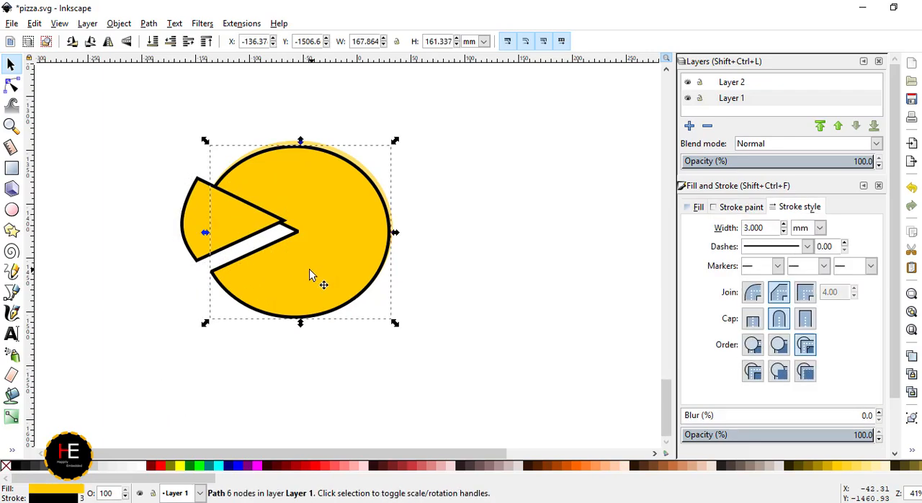
pyautogui.keyDown('shift'); pyautogui.click(222, 231); pyautogui.keyUp('shift')
pyautogui.click(857, 472)
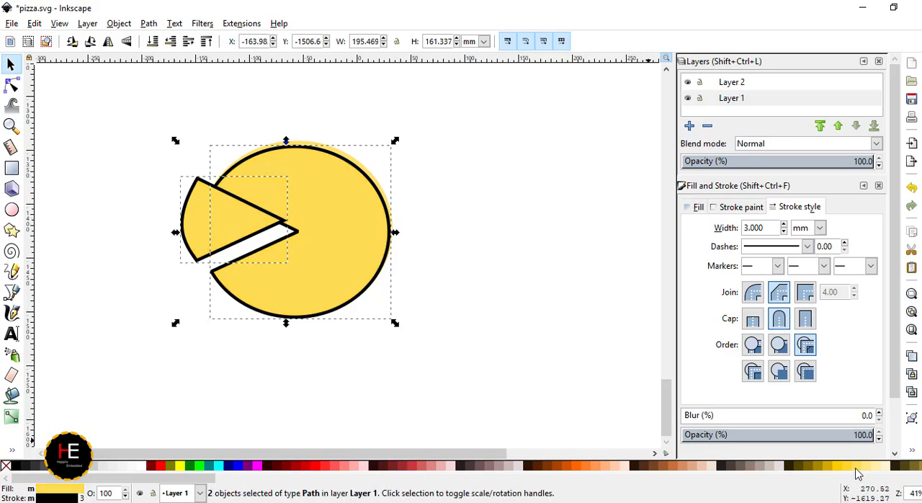
pyautogui.click(505, 348)
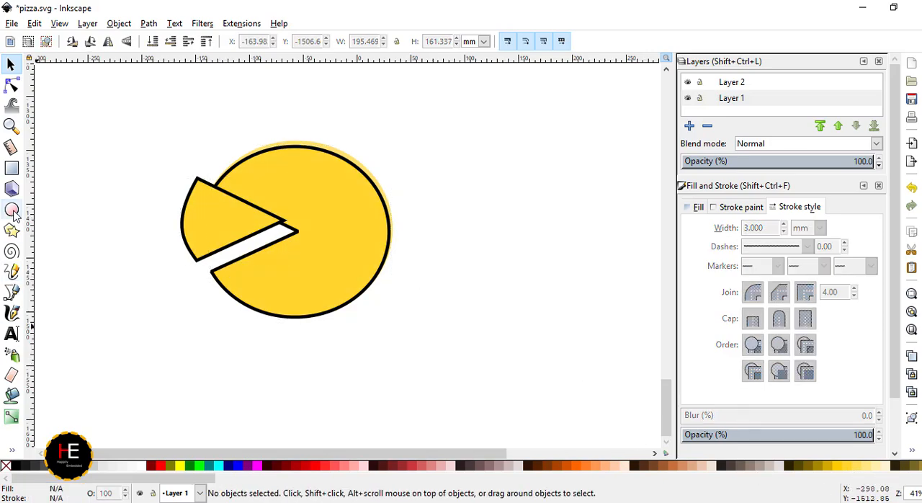
# - Draw a fully rounded rectangle about 29 by 25 mm and place it on the pizza's rim just below the gap
pyautogui.click(13, 170)
pyautogui.moveTo(425, 294)
pyautogui.mouseDown()
pyautogui.moveTo(451, 317)
pyautogui.moveTo(451, 309)
pyautogui.moveTo(478, 312)
pyautogui.moveTo(263, 299)
pyautogui.moveTo(232, 284)
pyautogui.moveTo(242, 286)
pyautogui.mouseUp()
pyautogui.click(11, 85)
pyautogui.click(11, 66)
pyautogui.click(461, 324)
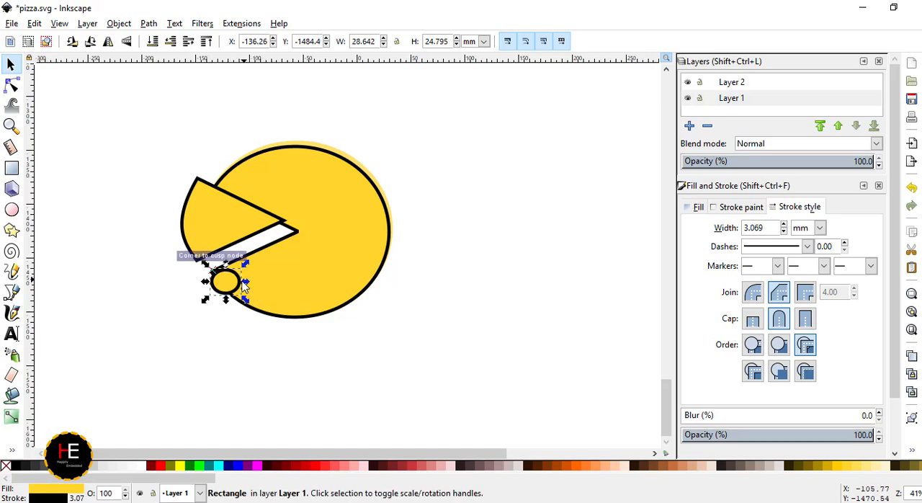
# - Copy the small round shape and paste overlapping copies along the pizza's lower edge
pyautogui.scroll(3, 222, 306)
pyautogui.moveTo(232, 247); pyautogui.dragTo(246, 236)
pyautogui.hotkey('ctrl', 'c')
pyautogui.hotkey('ctrl', 'v')
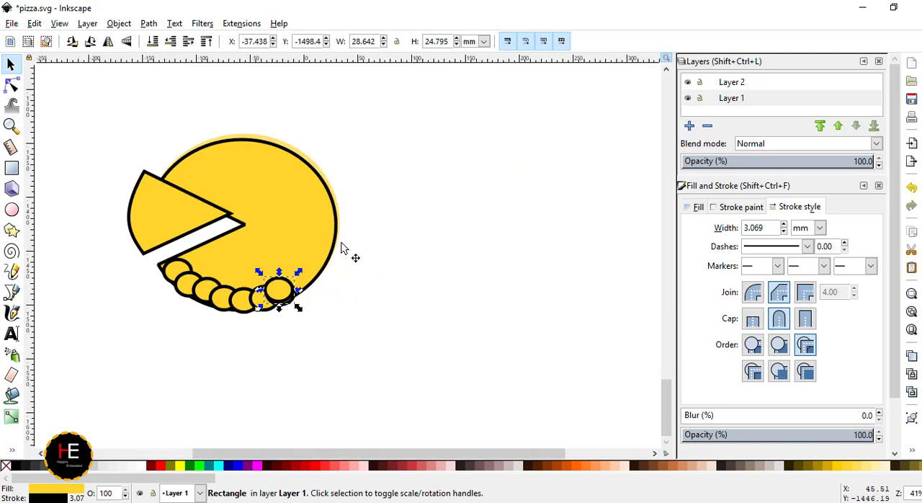
# - Paste further overlapping round shapes up the pizza's right side and over the top to the slice
pyautogui.scroll(3, 335, 252)
pyautogui.moveTo(224, 319); pyautogui.dragTo(310, 256)
pyautogui.hotkey('ctrl', 'v')
pyautogui.hotkey('ctrl', 'v')
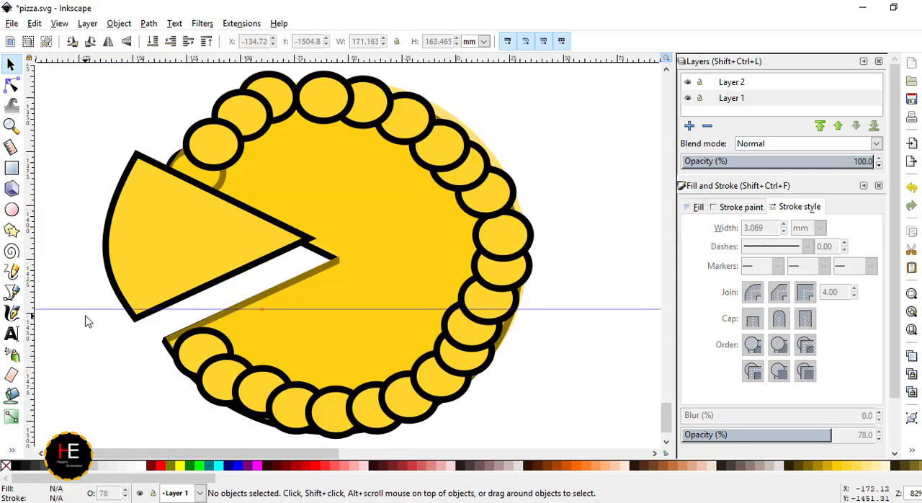
pyautogui.moveTo(263, 310); pyautogui.dragTo(246, 62)
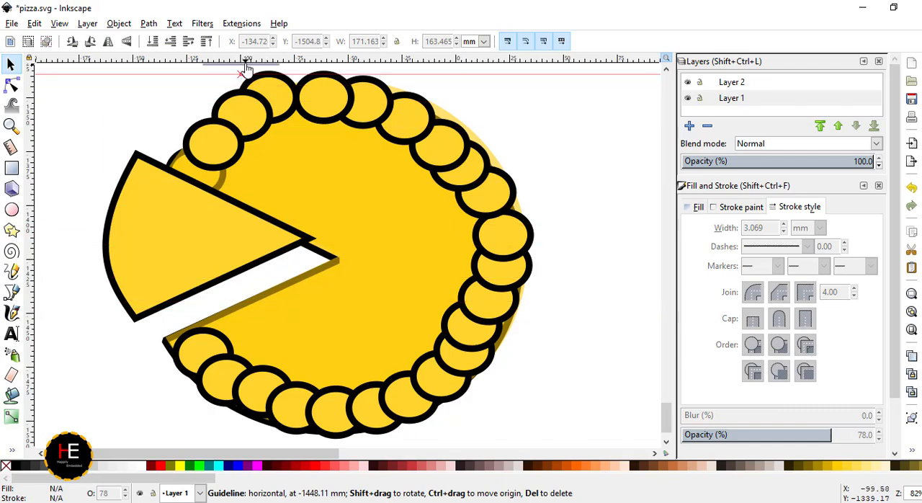
# - Try to merge the ring of round shapes and the pizza base with a path Union
pyautogui.scroll(-2, 303, 189)
pyautogui.moveTo(486, 342); pyautogui.dragTo(225, 114)
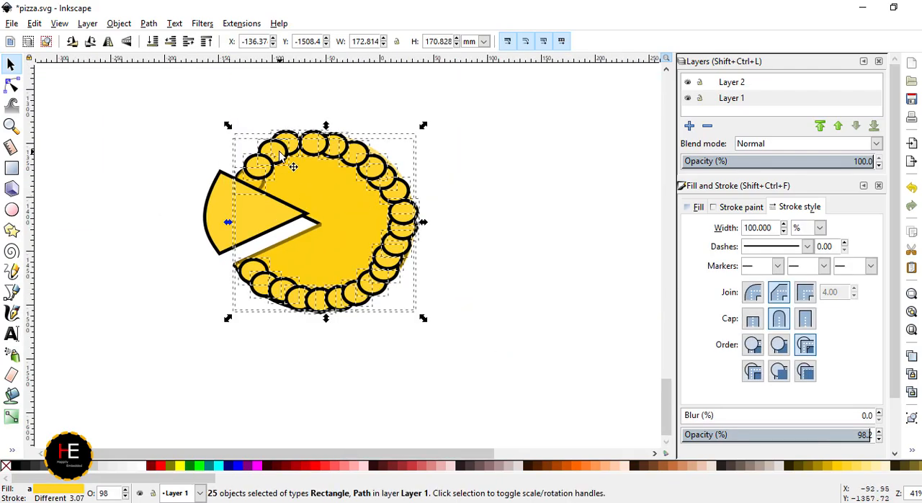
pyautogui.click(149, 23)
pyautogui.click(168, 104)
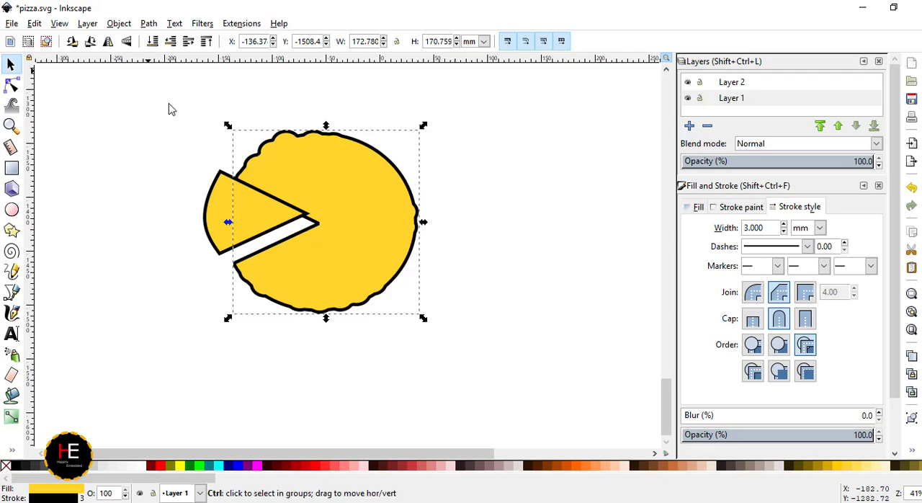
pyautogui.hotkey('ctrl', 'z')
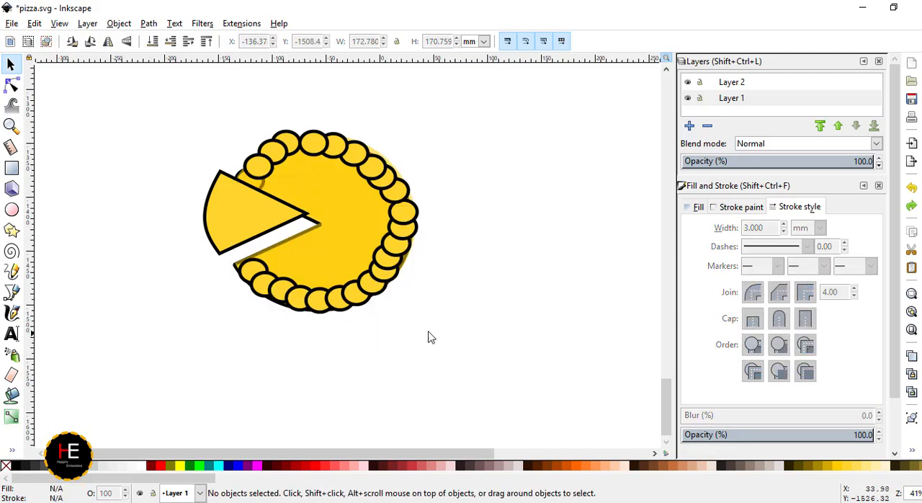
# - Merge the overlapping round crust shapes around the main pizza into one path with Union
pyautogui.moveTo(465, 330); pyautogui.dragTo(225, 119)
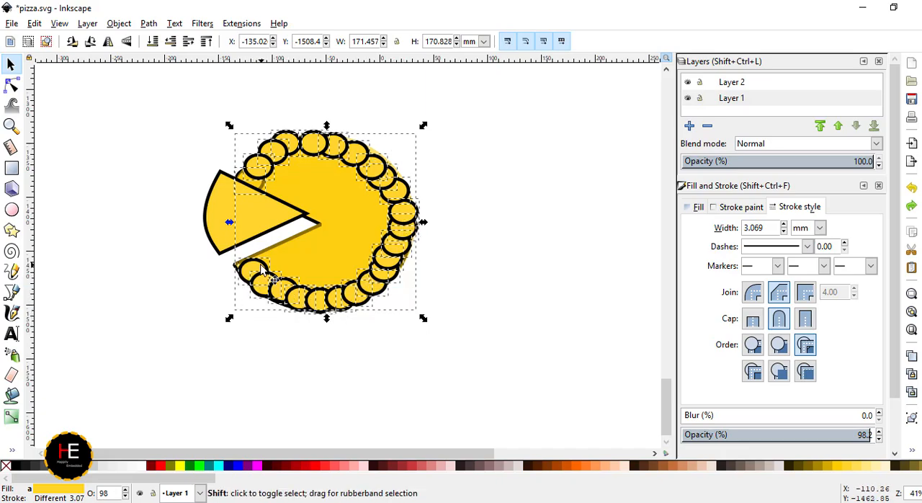
pyautogui.keyDown('shift'); pyautogui.click(284, 251); pyautogui.keyUp('shift')
pyautogui.click(119, 23)
pyautogui.moveTo(148, 23)
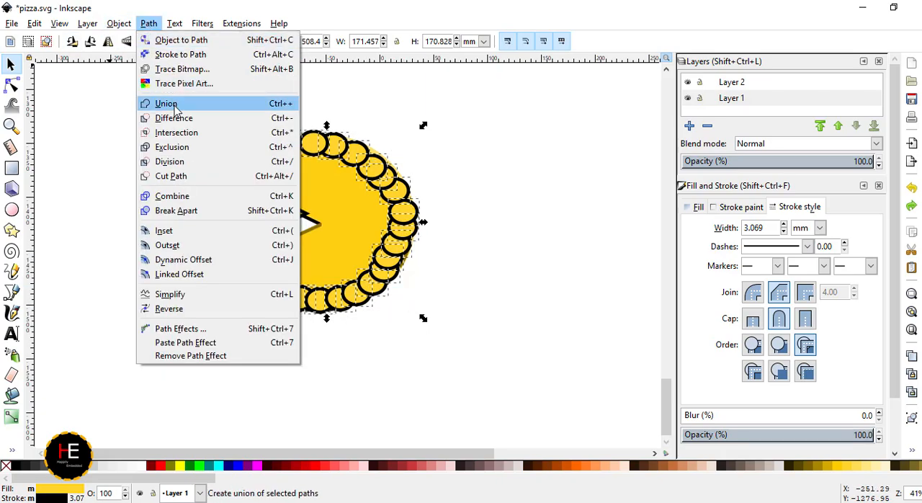
pyautogui.click(167, 104)
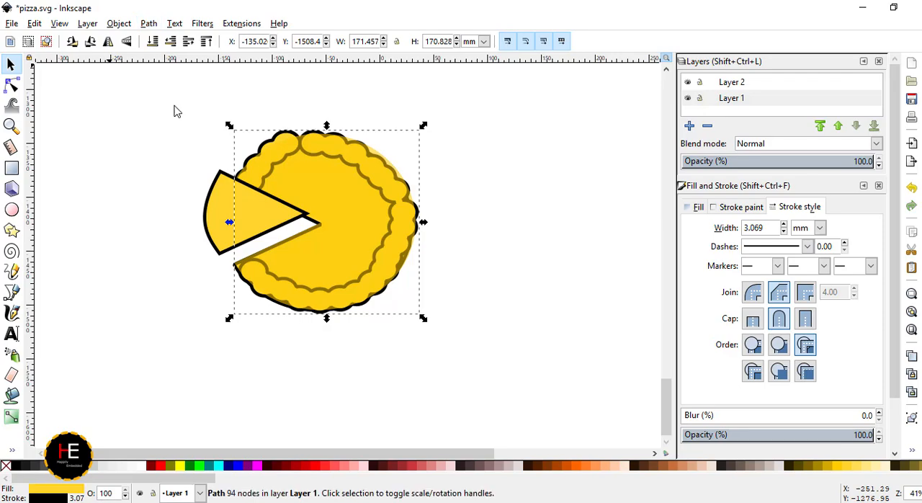
# - Move the semi-transparent yellow pizza shape back over the pizza and send it to the bottom of the stacking order
pyautogui.moveTo(311, 151); pyautogui.dragTo(555, 264)
pyautogui.moveTo(305, 151)
pyautogui.mouseDown()
pyautogui.moveTo(327, 190)
pyautogui.moveTo(210, 332)
pyautogui.moveTo(209, 308)
pyautogui.moveTo(329, 163)
pyautogui.moveTo(317, 153)
pyautogui.moveTo(355, 171)
pyautogui.mouseUp()
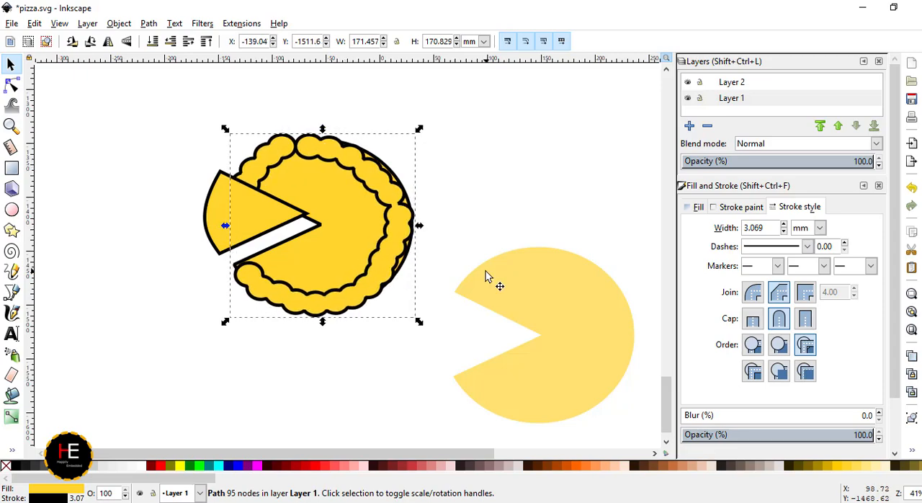
pyautogui.moveTo(572, 288); pyautogui.dragTo(330, 167)
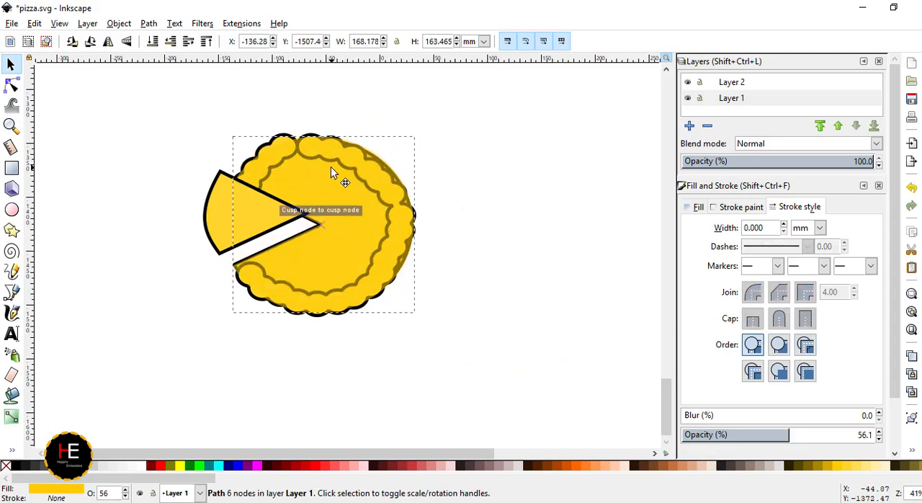
pyautogui.click(152, 41)
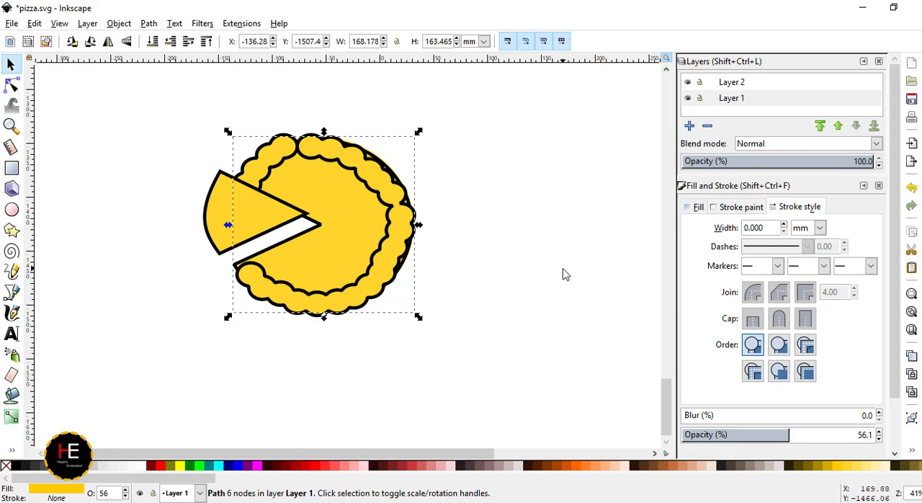
# - Nudge the semi-transparent pizza shape slightly right and up behind the crust
pyautogui.press('Left')
pyautogui.press('Right')
pyautogui.press('Right')
pyautogui.press('Right')
pyautogui.press('Right')
pyautogui.press('Right')
pyautogui.press('Right')
pyautogui.press('Right')
pyautogui.press('Right')
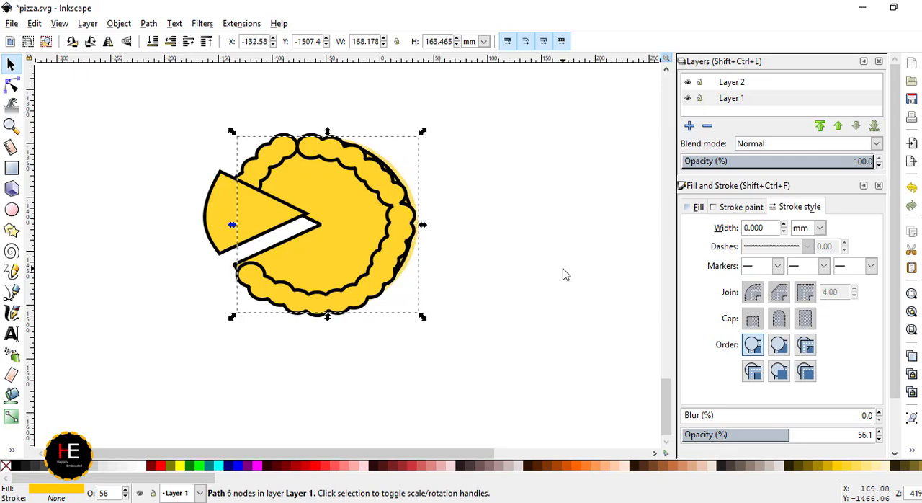
pyautogui.press('Up')
pyautogui.press('Up')
pyautogui.press('Escape')
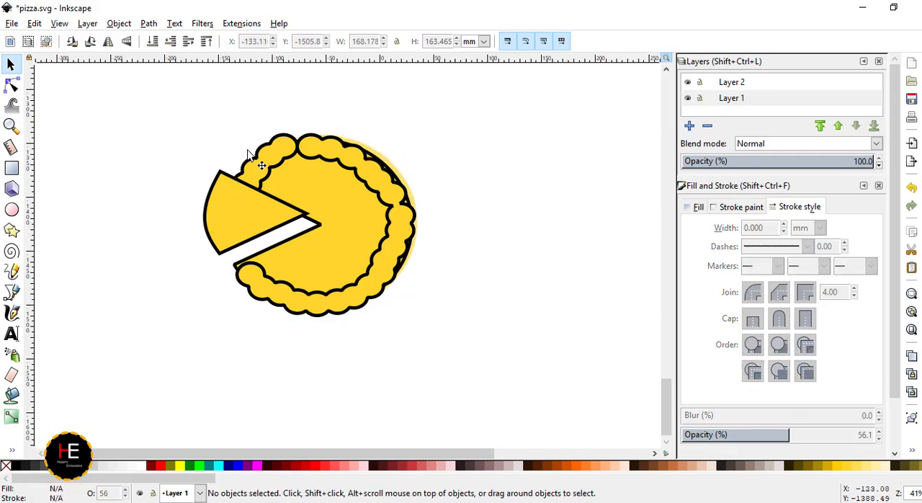
# - Duplicate the bumpy crust ring and shrink the copy to about 124 by 144 mm inside the original crust
pyautogui.click(304, 301)
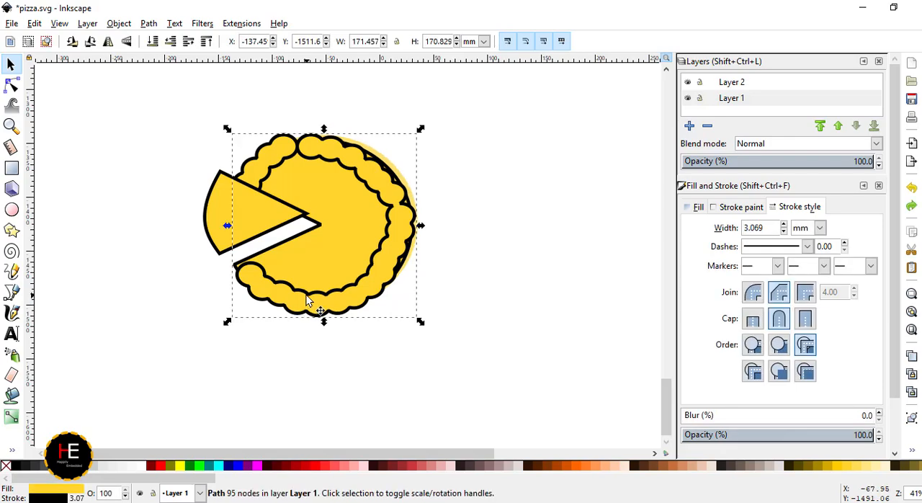
pyautogui.hotkey('ctrl', 'v')
pyautogui.moveTo(353, 282); pyautogui.dragTo(397, 208)
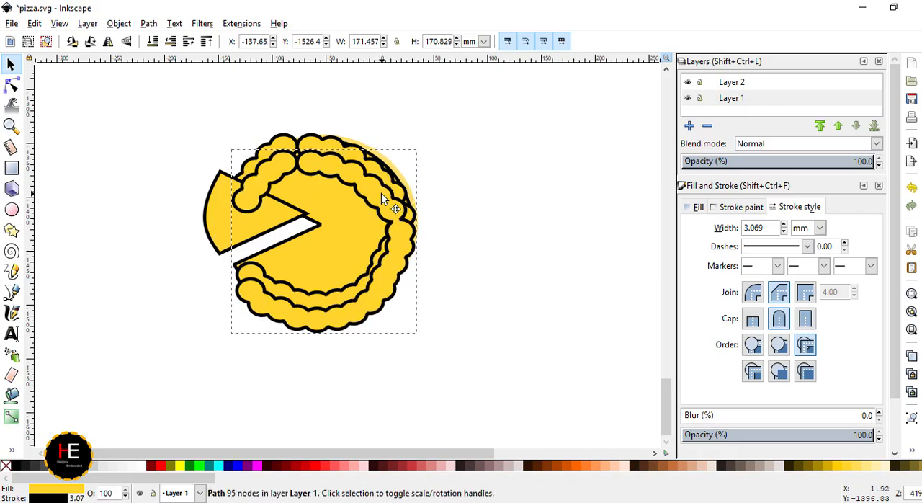
pyautogui.moveTo(222, 347); pyautogui.dragTo(243, 308)
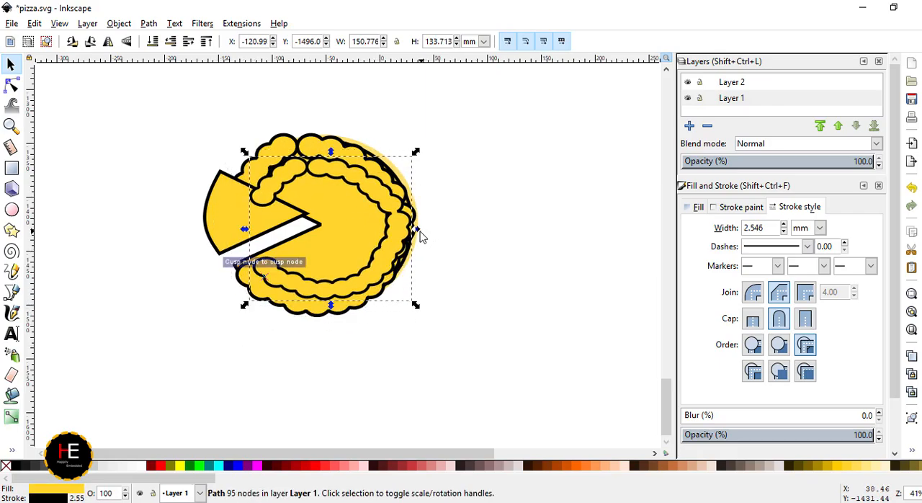
pyautogui.moveTo(418, 230); pyautogui.dragTo(398, 230)
pyautogui.moveTo(244, 228); pyautogui.dragTo(258, 224)
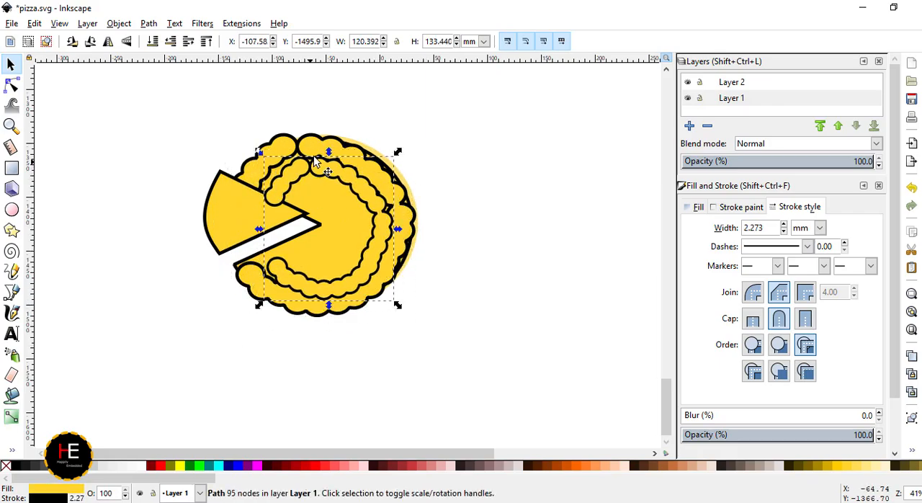
pyautogui.moveTo(328, 152); pyautogui.dragTo(328, 143)
pyautogui.moveTo(259, 144); pyautogui.dragTo(255, 140)
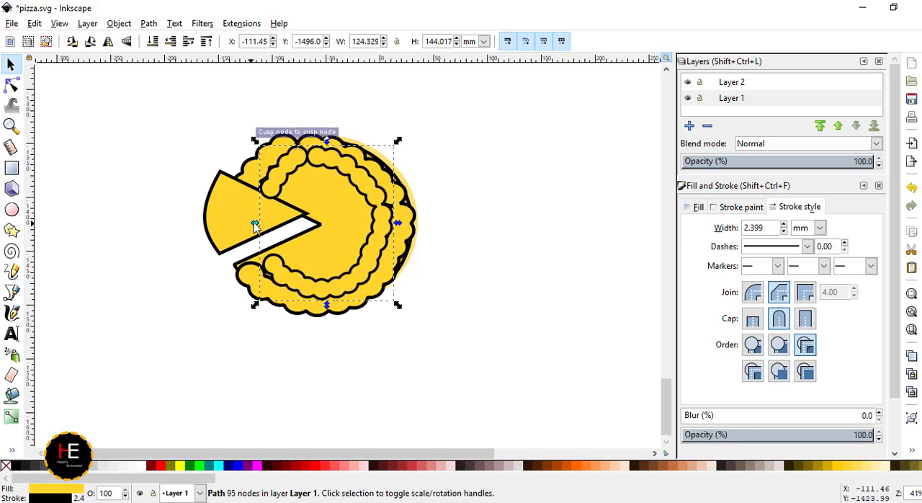
# - Fill the smaller inner bumpy ring with red
pyautogui.click(509, 210)
pyautogui.click(342, 295)
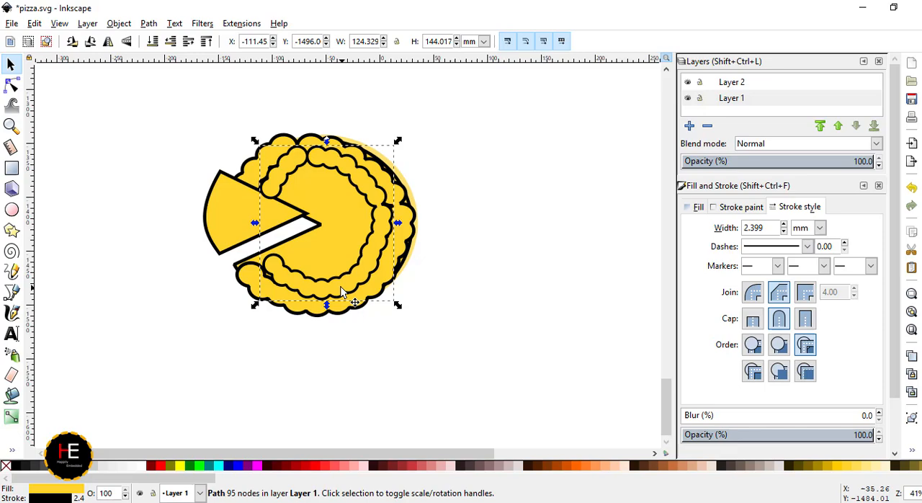
pyautogui.click(315, 465)
pyautogui.press('Escape')
# - Draw a fully rounded rectangle about 22 by 24 mm beside the slice and fill it with the crust's yellow
pyautogui.press('r')
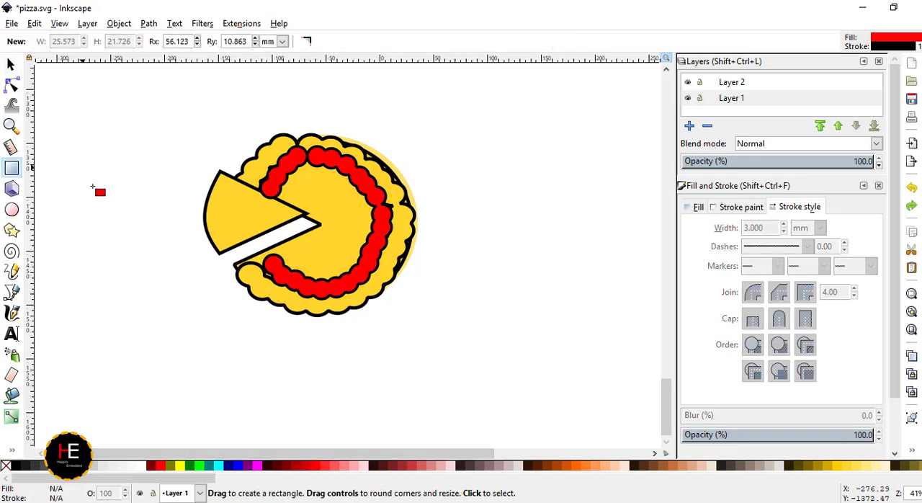
pyautogui.moveTo(81, 166); pyautogui.dragTo(108, 194)
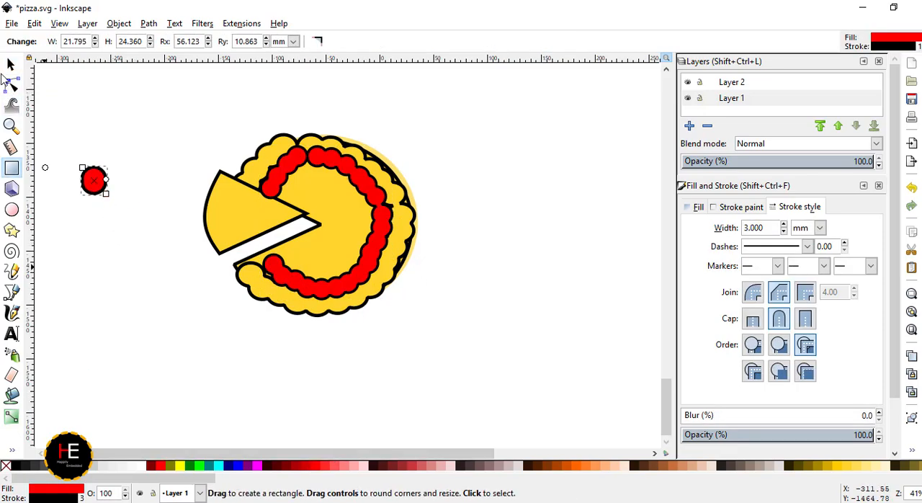
pyautogui.click(853, 473)
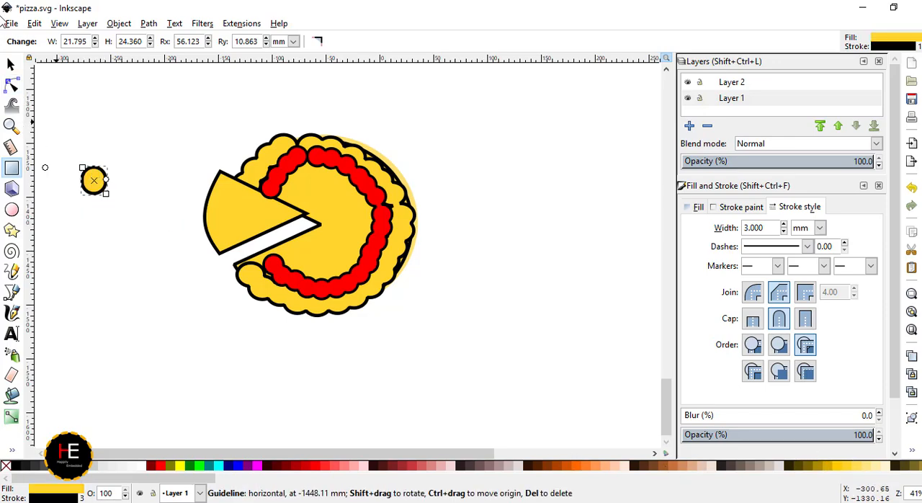
# - Place the small yellow round shape and overlapping copies of it along the slice's outer curved edge
pyautogui.click(11, 65)
pyautogui.moveTo(93, 182)
pyautogui.mouseDown()
pyautogui.moveTo(219, 188)
pyautogui.moveTo(240, 209)
pyautogui.moveTo(226, 187)
pyautogui.moveTo(223, 217)
pyautogui.mouseUp()
pyautogui.scroll(3, 203, 192)
pyautogui.hotkey('ctrl', 'c')
pyautogui.hotkey('ctrl', 'v')
pyautogui.moveTo(223, 218); pyautogui.dragTo(238, 235)
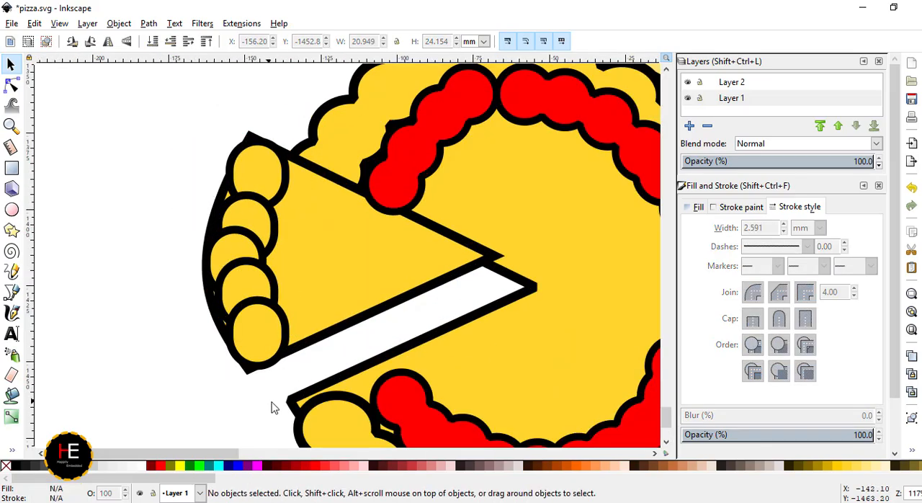
pyautogui.moveTo(279, 399); pyautogui.dragTo(195, 139)
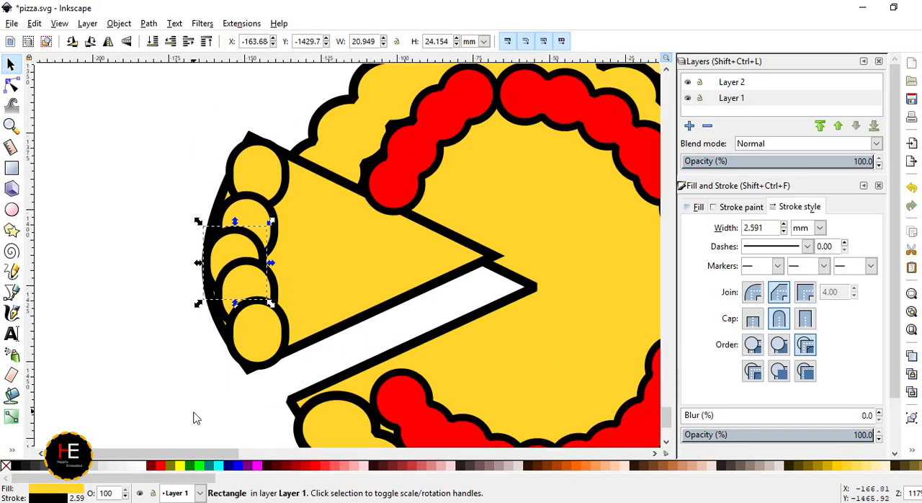
# - Merge the round shapes on the slice's outer edge into one path with Union
pyautogui.moveTo(171, 79); pyautogui.dragTo(291, 384)
pyautogui.click(148, 23)
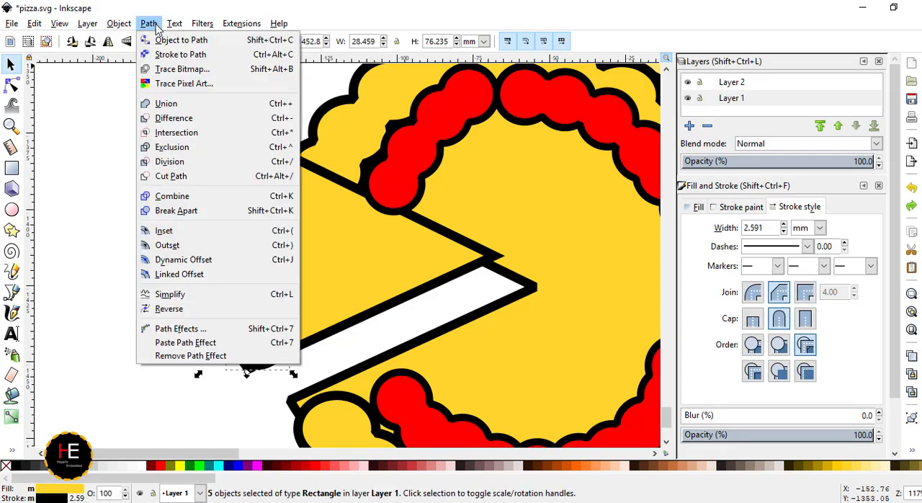
pyautogui.click(164, 106)
# - Duplicate the slice's bumpy crust and shrink the copy to about 20 by 69 mm just inside the original
pyautogui.hotkey('ctrl', 'c')
pyautogui.hotkey('ctrl', 'v')
pyautogui.moveTo(180, 115); pyautogui.dragTo(281, 294)
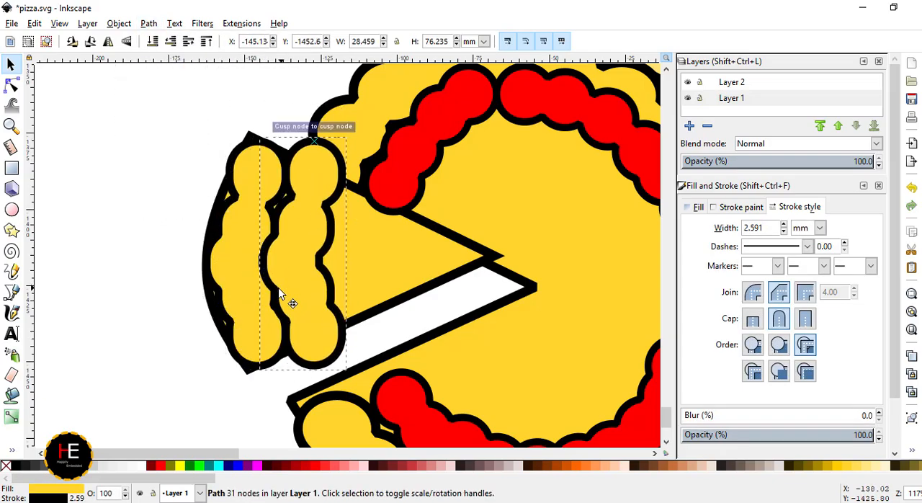
pyautogui.moveTo(350, 375); pyautogui.dragTo(327, 351)
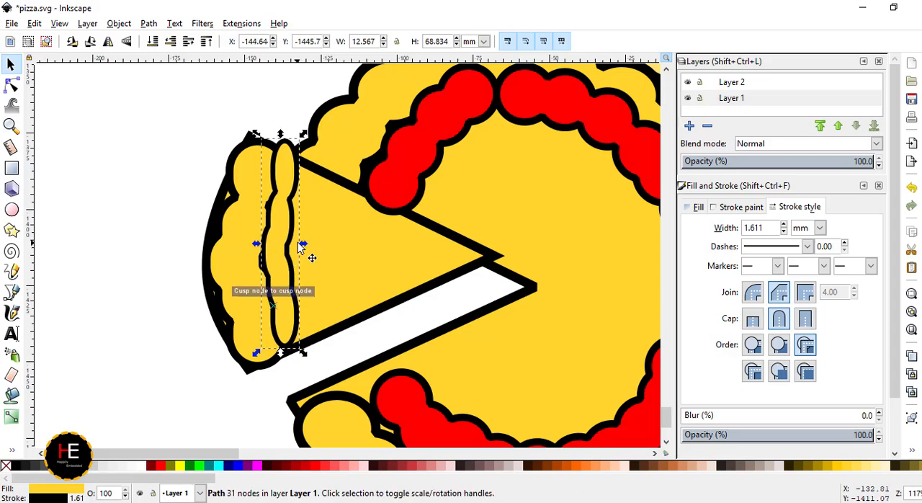
pyautogui.moveTo(301, 249); pyautogui.dragTo(325, 244)
# - Fill the smaller bumpy strip on the slice with red
pyautogui.click(161, 466)
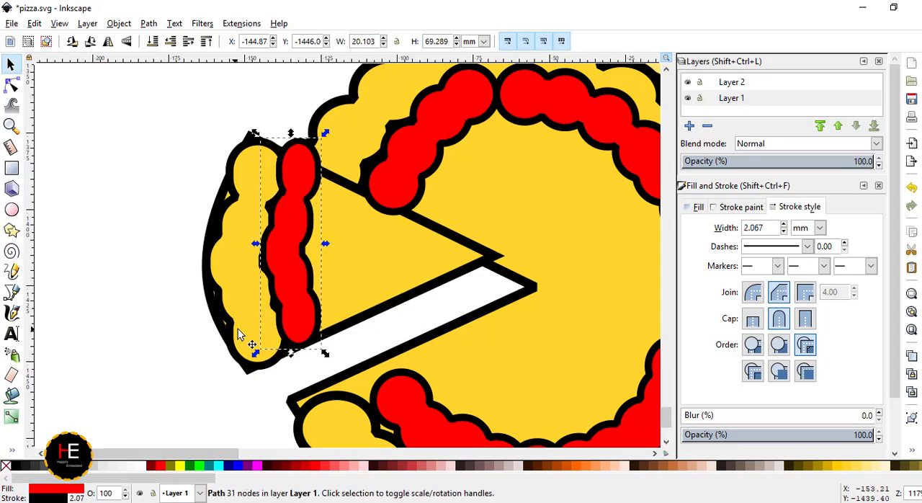
pyautogui.click(301, 468)
pyautogui.click(315, 467)
pyautogui.click(240, 306)
pyautogui.press('Escape')
# - Widen the main pizza's yellow outer crust ring to about 180 mm
pyautogui.scroll(-3, 307, 276)
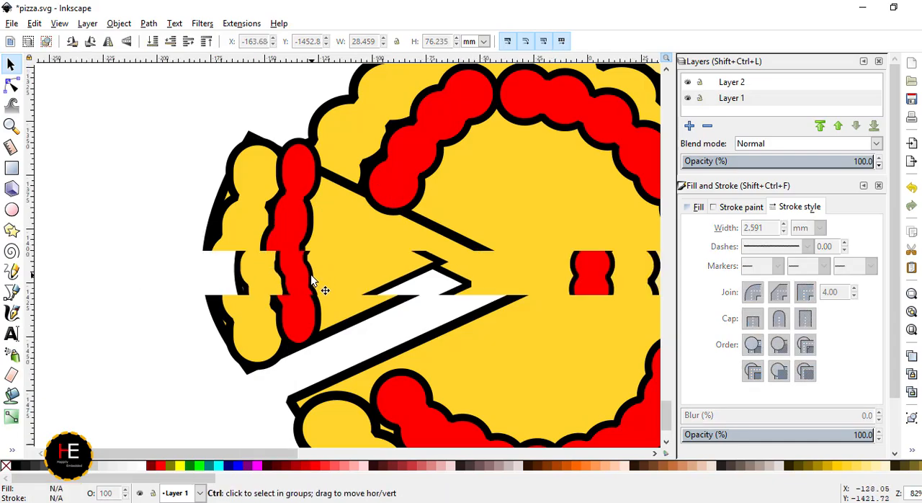
pyautogui.click(469, 253)
pyautogui.moveTo(490, 280)
pyautogui.mouseDown()
pyautogui.moveTo(508, 282)
pyautogui.moveTo(474, 274)
pyautogui.moveTo(486, 281)
pyautogui.mouseUp()
pyautogui.scroll(2, 513, 288)
pyautogui.scroll(1, 464, 267)
pyautogui.scroll(2, 460, 272)
pyautogui.scroll(-3, 486, 278)
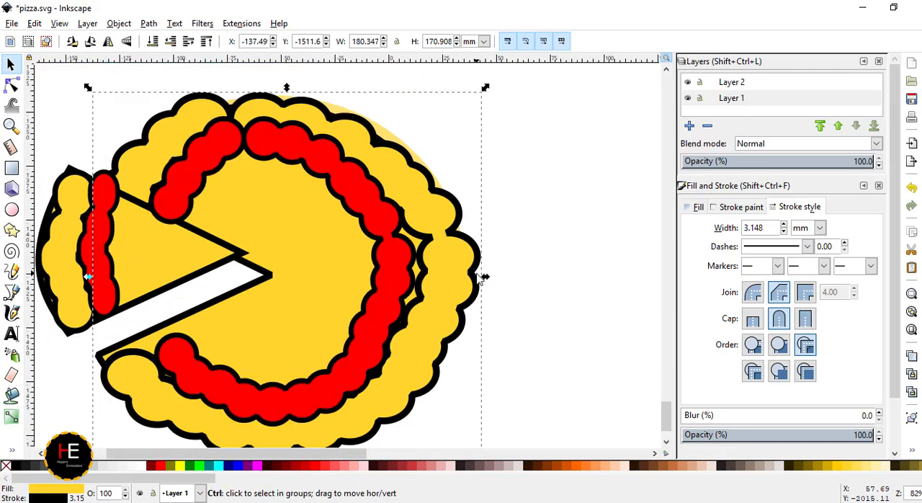
# - Widen the red inner ring to about 136 mm and lower it in the stacking order behind the slice
pyautogui.click(404, 265)
pyautogui.moveTo(420, 270); pyautogui.dragTo(432, 277)
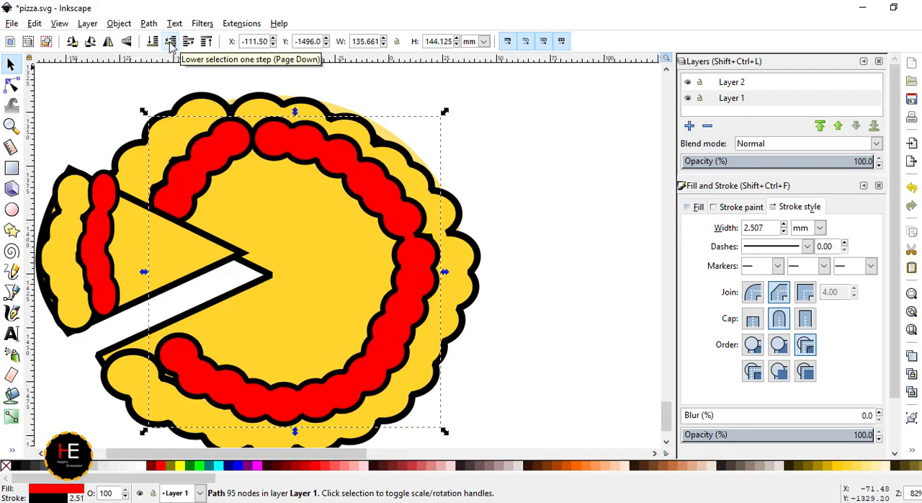
pyautogui.click(551, 214)
pyautogui.scroll(-3, 269, 230)
pyautogui.scroll(2, 226, 292)
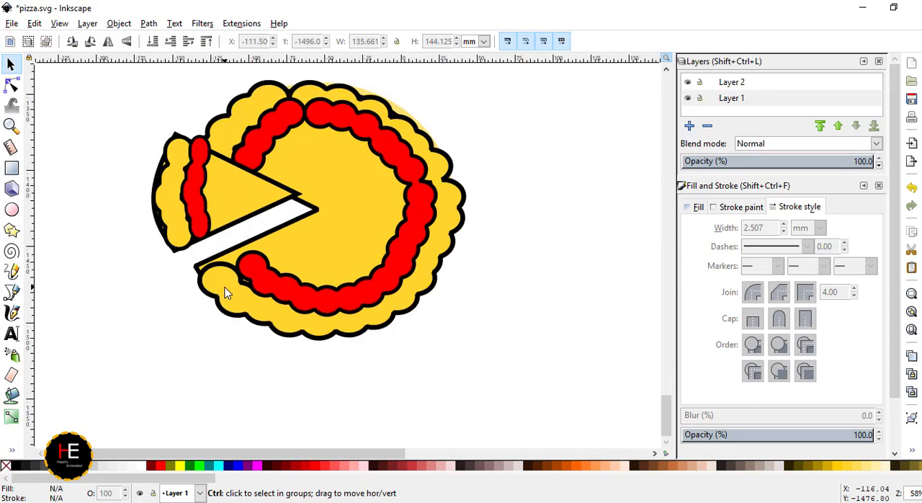
# - Draw a fully rounded rectangle about 28 by 25 mm below the slice and fill it with orange #FF6600
pyautogui.click(11, 170)
pyautogui.moveTo(98, 259)
pyautogui.mouseDown()
pyautogui.moveTo(123, 290)
pyautogui.moveTo(152, 305)
pyautogui.moveTo(142, 300)
pyautogui.mouseUp()
pyautogui.click(577, 472)
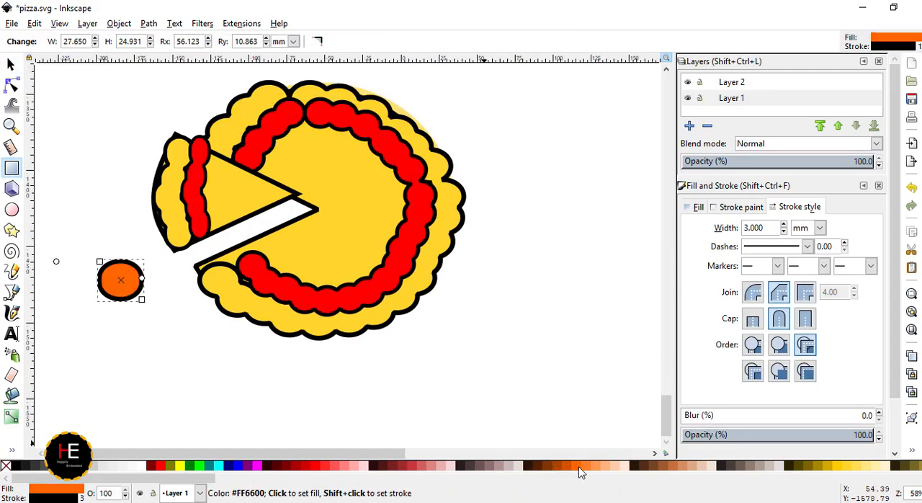
# - Draw a tiny rounded dot about 1 by 0.7 mm beside the orange shape, with black fill and no stroke
pyautogui.scroll(3, 70, 277)
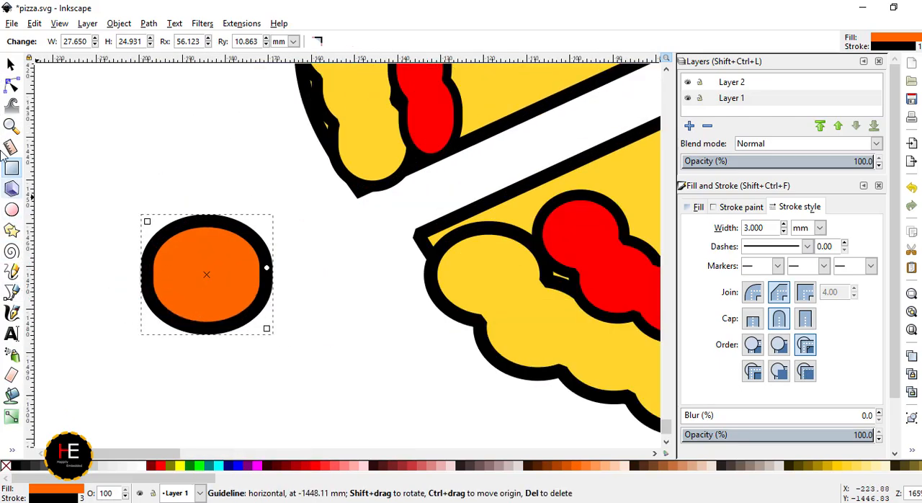
pyautogui.scroll(3, 103, 259)
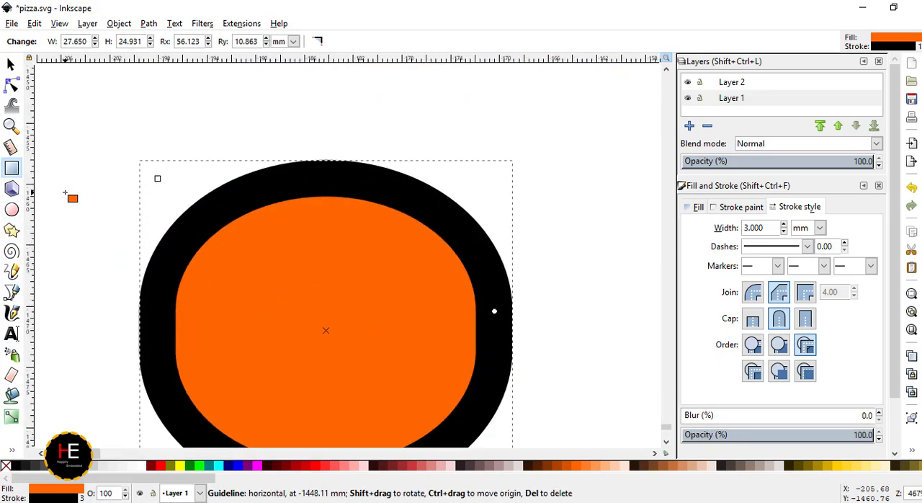
pyautogui.moveTo(64, 193); pyautogui.dragTo(78, 202)
pyautogui.click(14, 467)
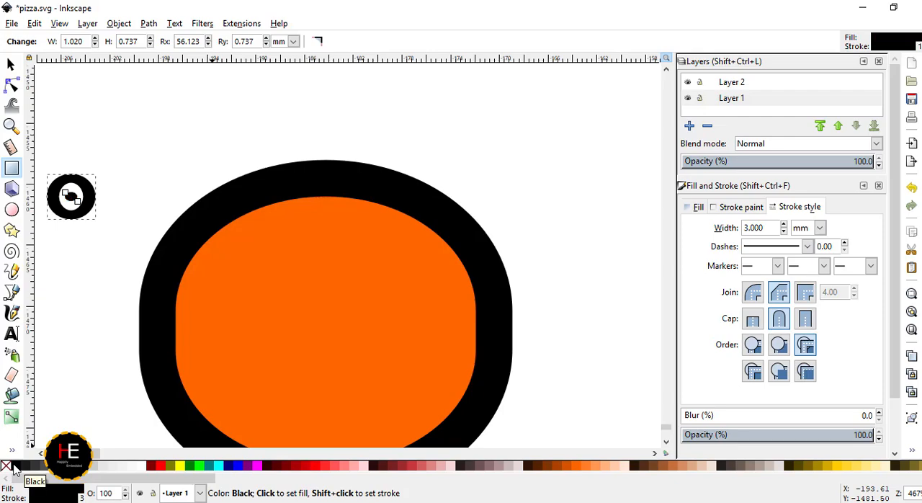
pyautogui.click(11, 64)
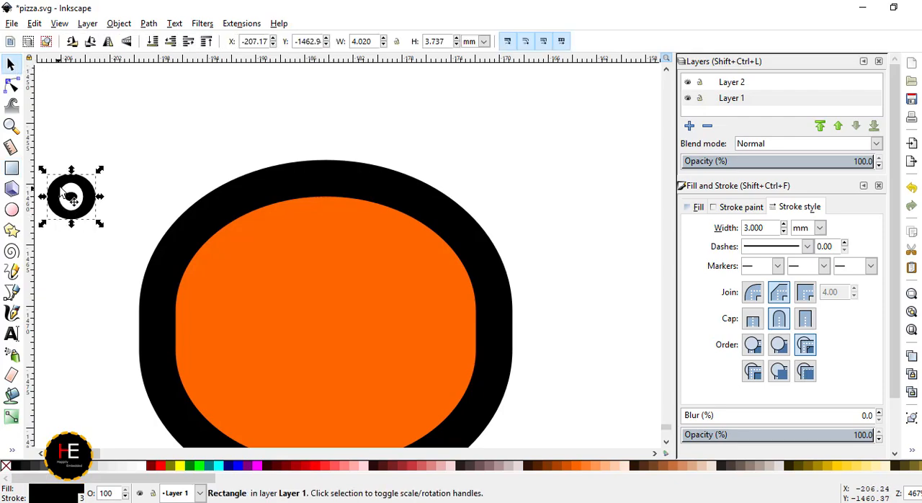
pyautogui.click(741, 207)
pyautogui.click(697, 231)
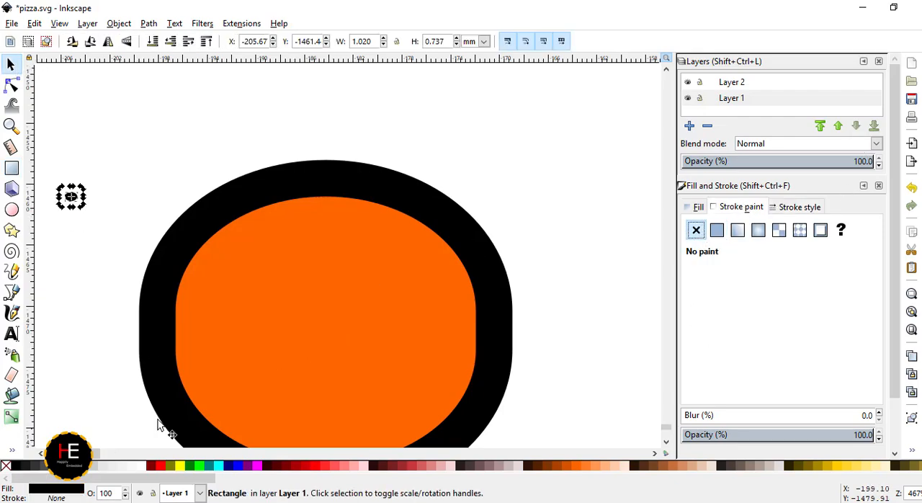
pyautogui.click(698, 208)
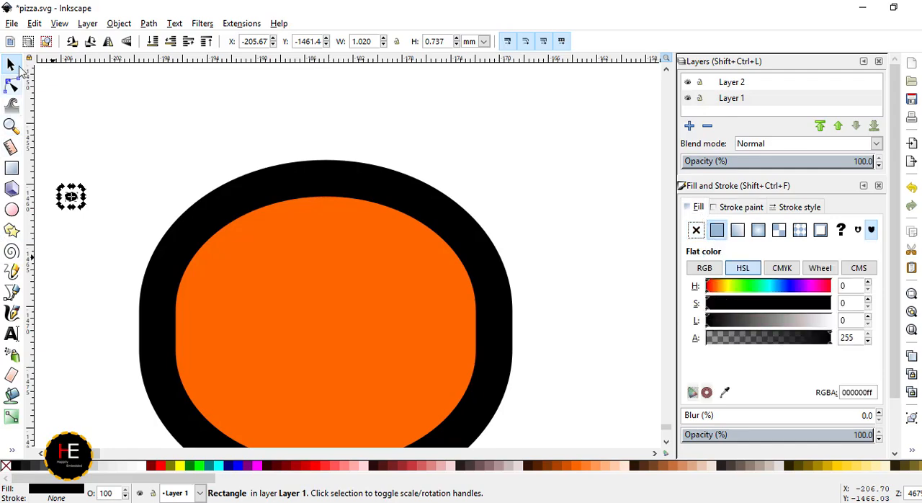
# - Move the black dot onto the orange shape and scatter copies until 14 dots cover its surface
pyautogui.click(64, 211)
pyautogui.click(72, 198)
pyautogui.moveTo(71, 198); pyautogui.dragTo(254, 290)
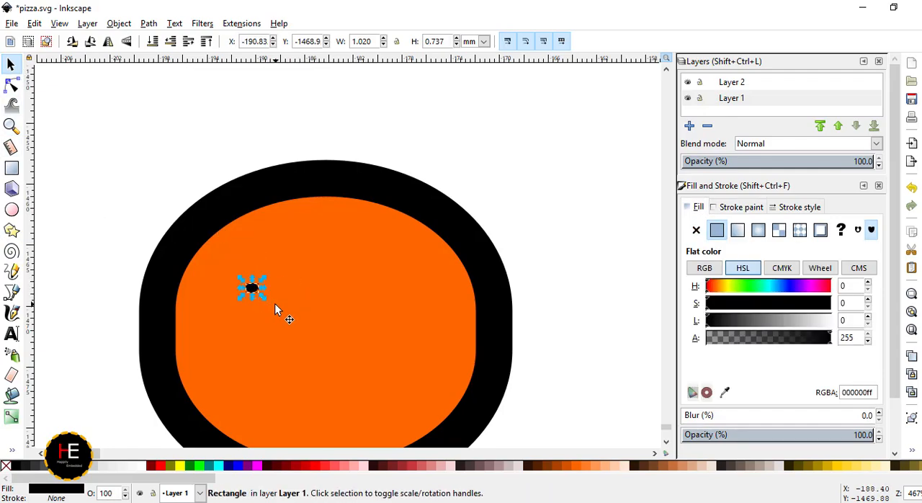
pyautogui.hotkey('ctrl', 'v')
pyautogui.moveTo(338, 286); pyautogui.dragTo(309, 304)
pyautogui.hotkey('ctrl', 'd')
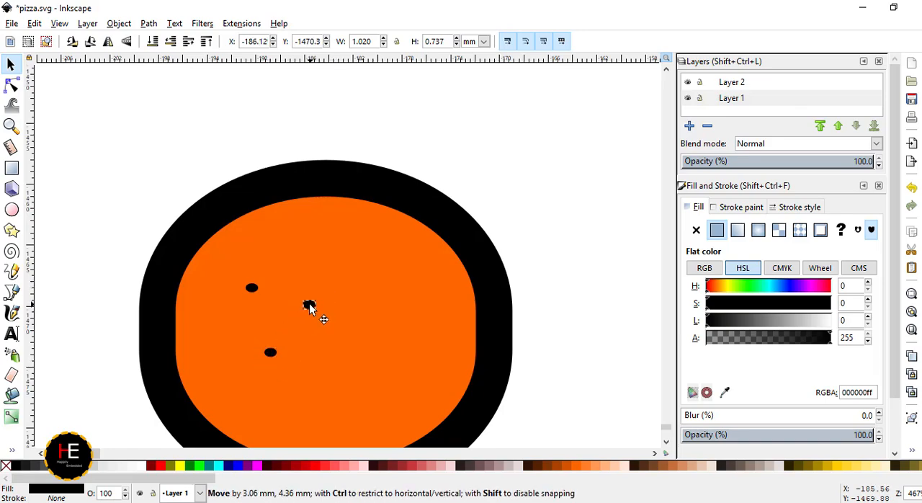
pyautogui.hotkey('ctrl', 'd')
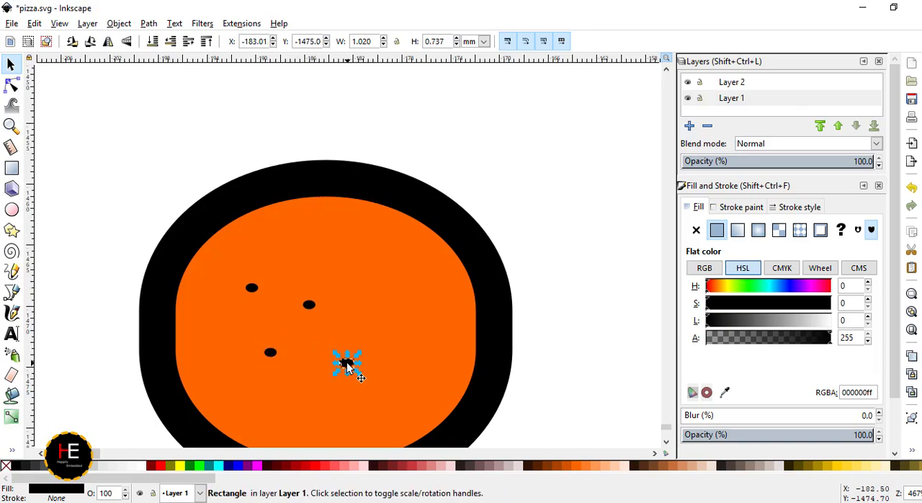
pyautogui.moveTo(347, 361); pyautogui.dragTo(320, 388)
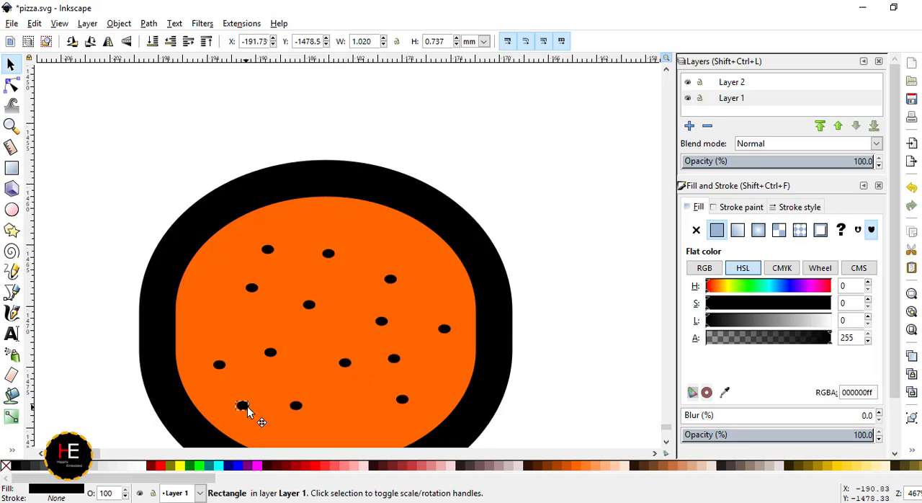
pyautogui.scroll(-4, 408, 339)
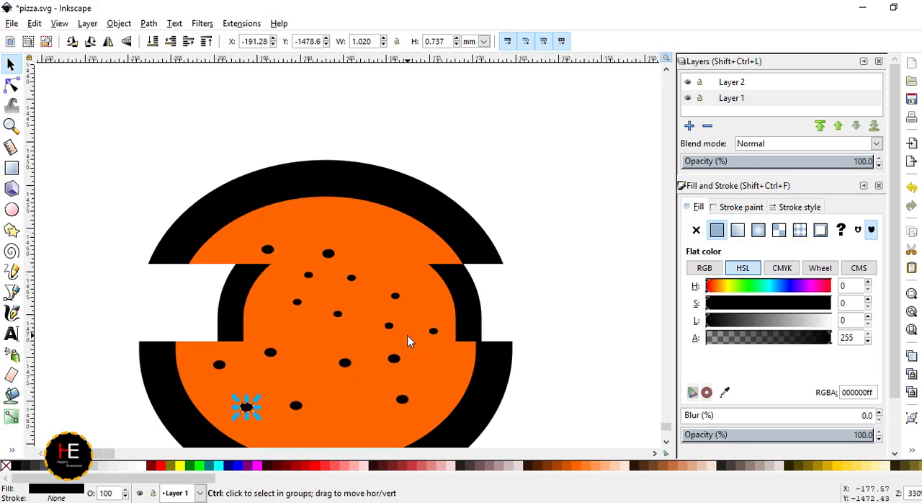
# - Group the orange shape with its dots and scale the group to about 22 by 19 mm
pyautogui.click(435, 377)
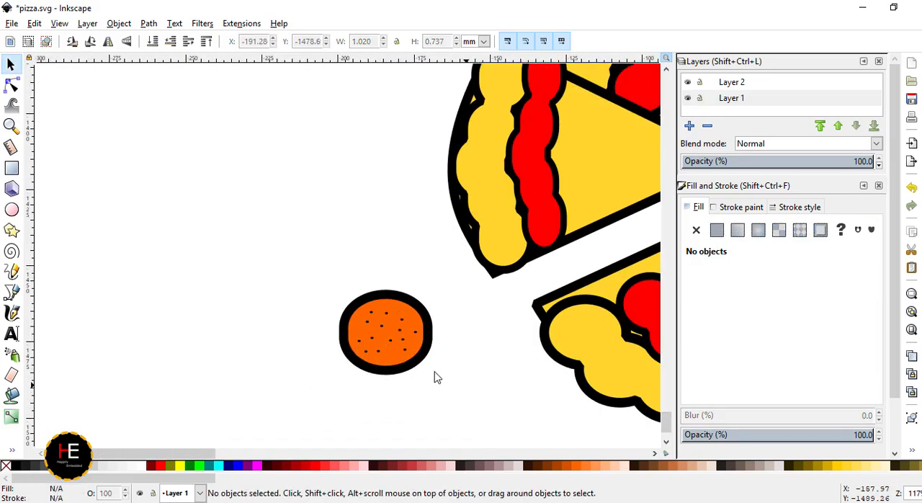
pyautogui.moveTo(465, 384); pyautogui.dragTo(323, 286)
pyautogui.rightClick(383, 331)
pyautogui.click(420, 338)
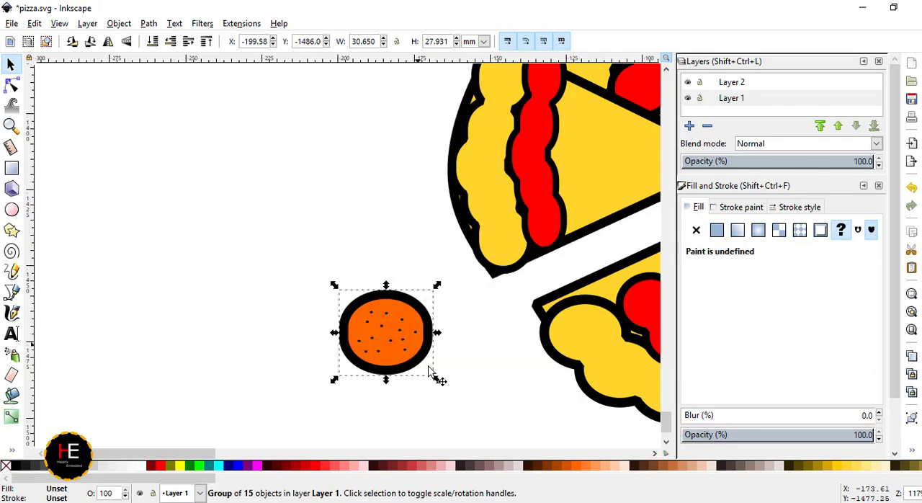
pyautogui.moveTo(434, 380); pyautogui.dragTo(408, 353)
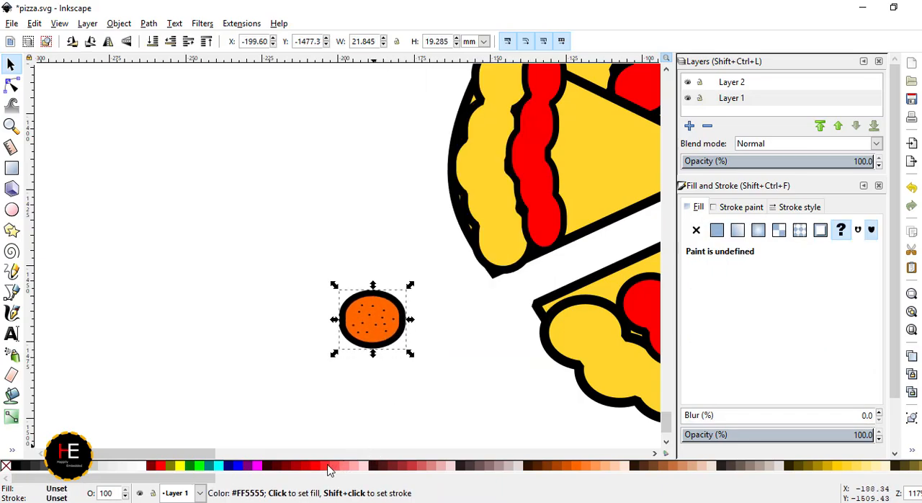
# - Ungroup the topping and change its orange body to red #FF0000, keeping the dots black
pyautogui.click(325, 469)
pyautogui.hotkey('ctrl', 'z')
pyautogui.rightClick(389, 322)
pyautogui.click(416, 296)
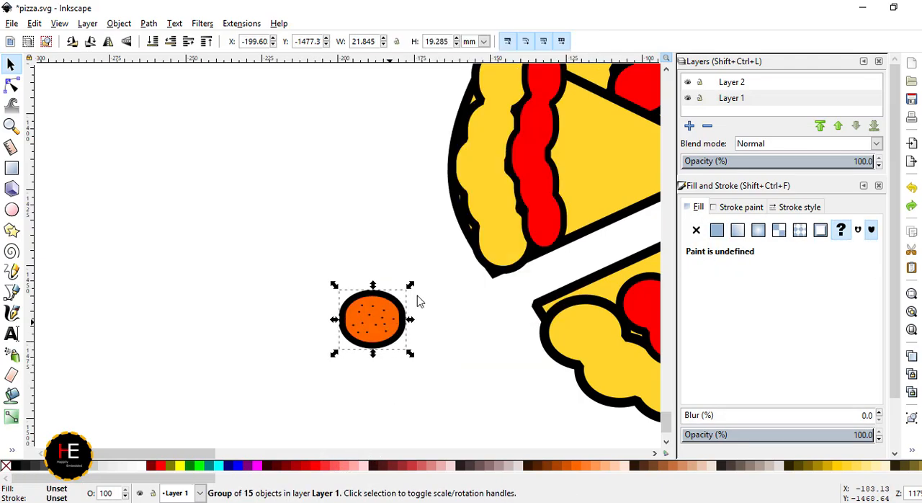
pyautogui.click(385, 324)
pyautogui.click(368, 391)
pyautogui.click(398, 338)
pyautogui.click(320, 469)
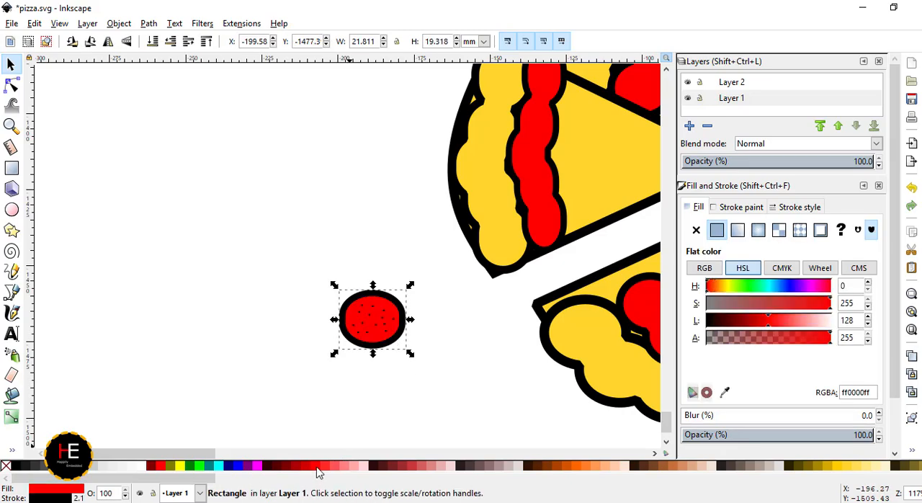
# - Regroup the red topping body with its black dots
pyautogui.click(424, 373)
pyautogui.moveTo(430, 381); pyautogui.dragTo(325, 286)
pyautogui.rightClick(371, 338)
pyautogui.click(398, 329)
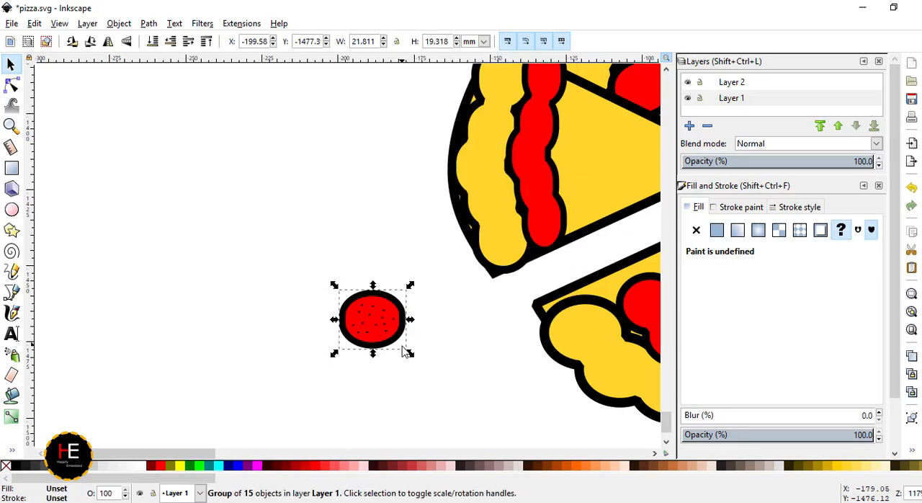
# - Place copies of the red topping, about 14.6 by 12.7 mm each, across the main pizza inside the sauce ring
pyautogui.click(357, 453)
pyautogui.hotkey('ctrl', 'c')
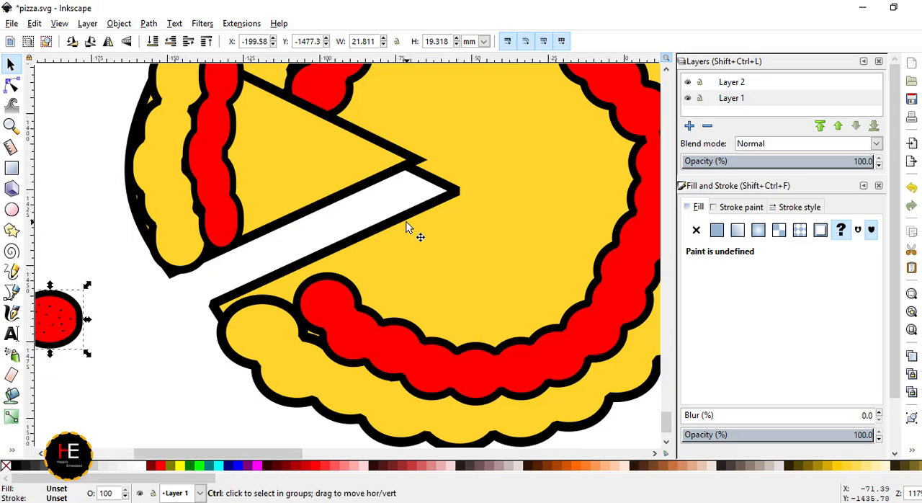
pyautogui.hotkey('ctrl', 'v')
pyautogui.moveTo(433, 254); pyautogui.dragTo(479, 281)
pyautogui.hotkey('ctrl', 'v')
pyautogui.moveTo(516, 317); pyautogui.dragTo(490, 294)
pyautogui.hotkey('ctrl', 'c')
pyautogui.hotkey('ctrl', 'v')
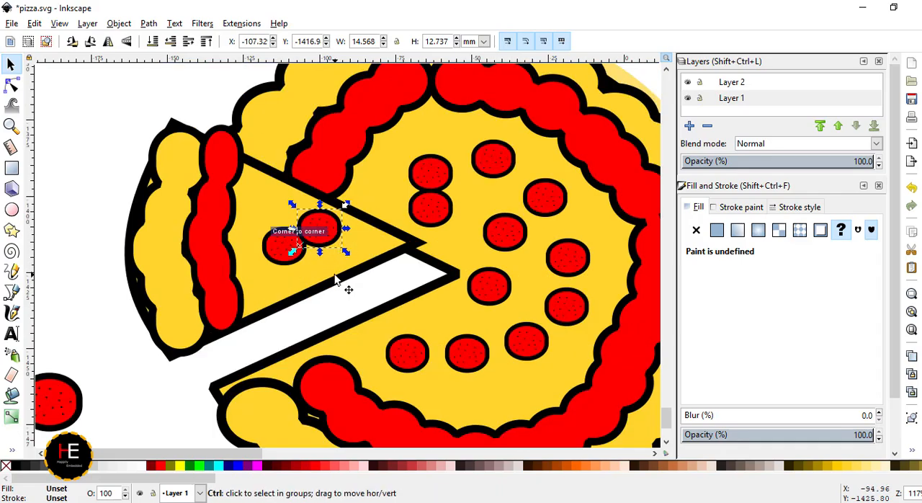
# - Arrange three copies of the red topping on the separated slice
pyautogui.hotkey('ctrl', 'v')
pyautogui.moveTo(330, 270); pyautogui.dragTo(248, 206)
pyautogui.hotkey('ctrl', 'v')
pyautogui.moveTo(271, 274); pyautogui.dragTo(279, 271)
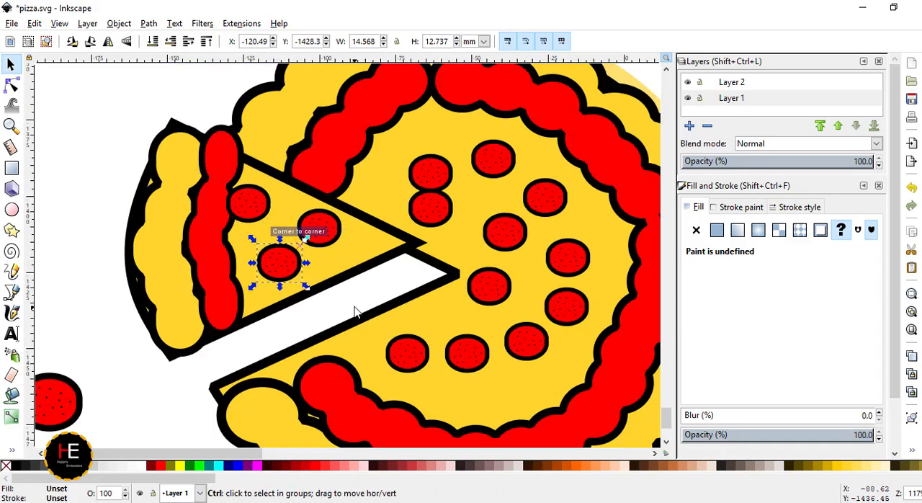
# - Spread more copies of the red topping over the main pizza's centre and lower part
pyautogui.keyDown('ctrl'); pyautogui.scroll(-4, 355, 308); pyautogui.keyUp('ctrl')
pyautogui.keyDown('ctrl'); pyautogui.scroll(3, 389, 338); pyautogui.keyUp('ctrl')
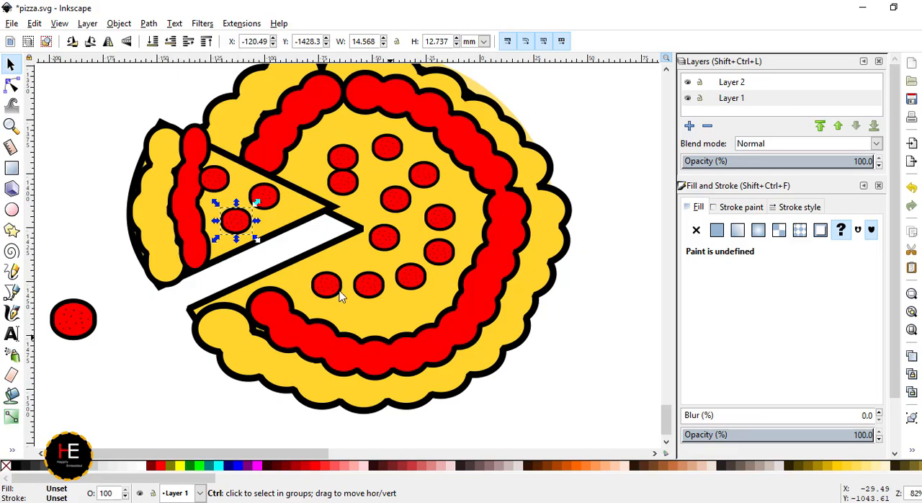
pyautogui.hotkey('ctrl', 'v')
pyautogui.moveTo(384, 320); pyautogui.dragTo(387, 253)
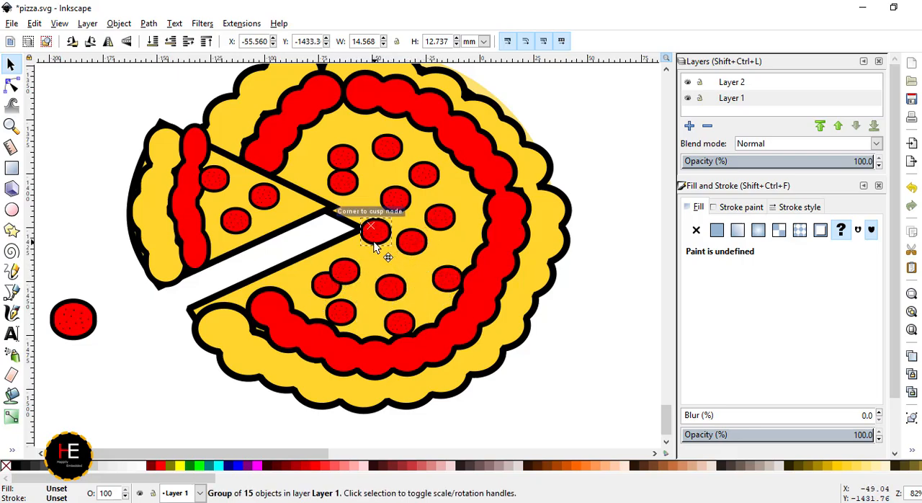
# - Draw a red rectangle about 53 by 48 mm in the empty area above the slice and round it fully into a circle
pyautogui.scroll(-2, 369, 331)
pyautogui.press('e')
pyautogui.press('r')
pyautogui.moveTo(103, 158)
pyautogui.mouseDown()
pyautogui.moveTo(115, 180)
pyautogui.moveTo(159, 209)
pyautogui.mouseUp()
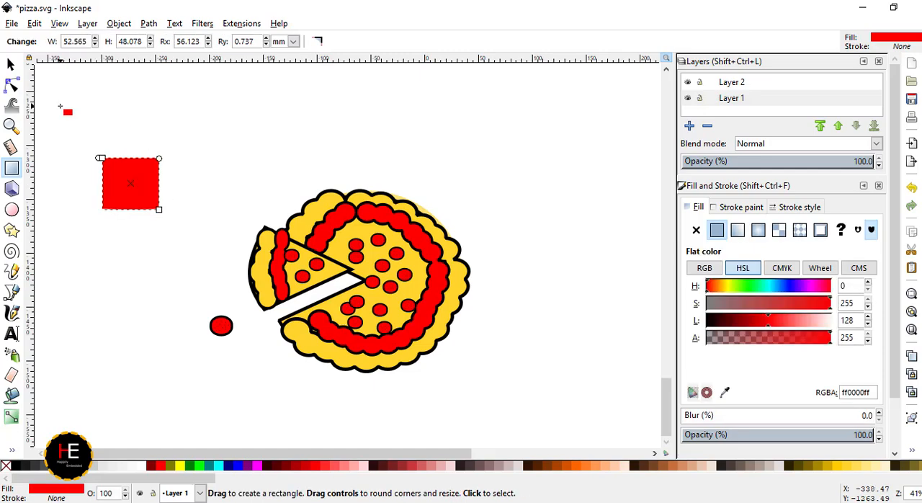
pyautogui.click(11, 85)
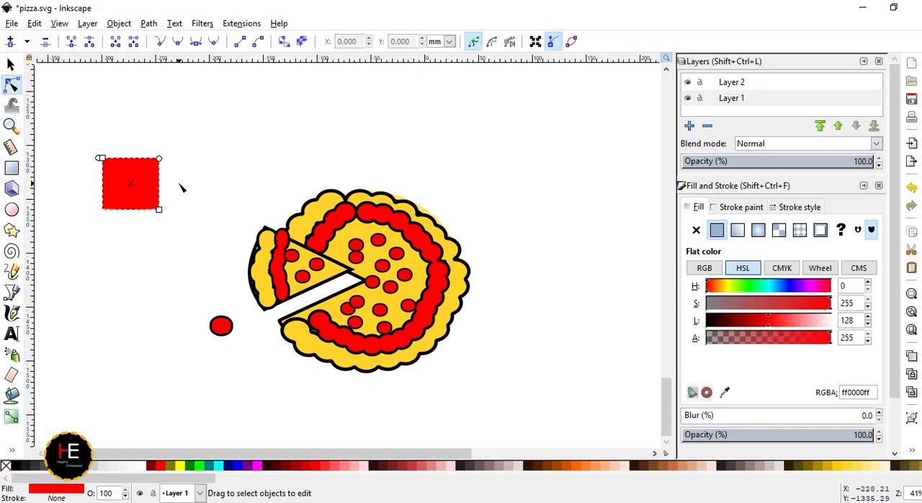
pyautogui.moveTo(159, 159); pyautogui.dragTo(151, 205)
pyautogui.click(44, 242)
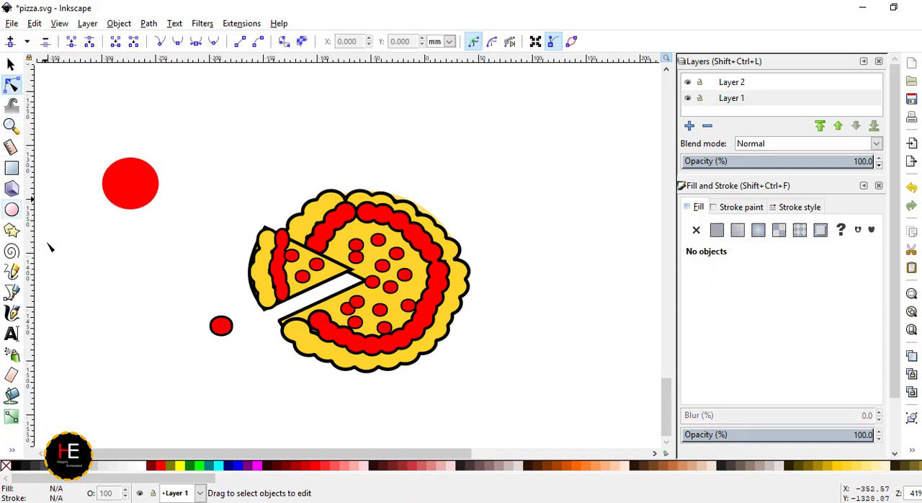
# - Duplicate the red circle, move the copy down beside it, and fill the original with black
pyautogui.press('s')
pyautogui.click(218, 329)
pyautogui.scroll(-2, 214, 343)
pyautogui.hscroll(-2, 141, 281)
pyautogui.scroll(3, 140, 280)
pyautogui.click(380, 247)
pyautogui.hotkey('ctrl', 'c')
pyautogui.hotkey('ctrl', 'v')
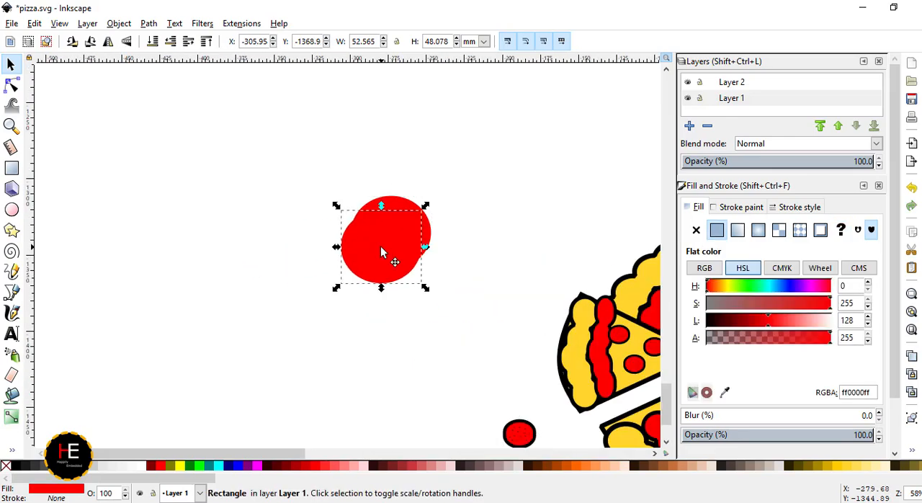
pyautogui.moveTo(381, 247); pyautogui.dragTo(317, 326)
pyautogui.click(390, 237)
pyautogui.click(17, 466)
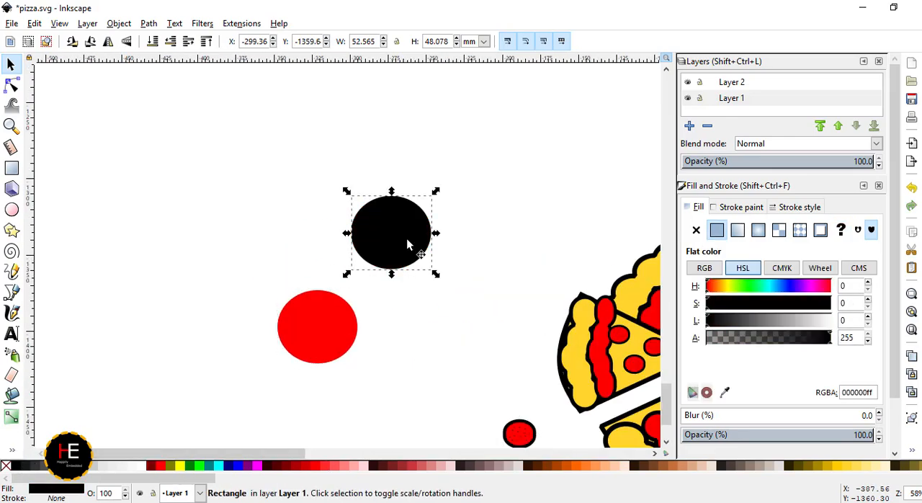
# - Shrink the red circle, centre the black circle behind it, and cut it out with Difference to form a ring
pyautogui.click(336, 333)
pyautogui.moveTo(363, 368); pyautogui.dragTo(325, 337)
pyautogui.moveTo(393, 240); pyautogui.dragTo(312, 316)
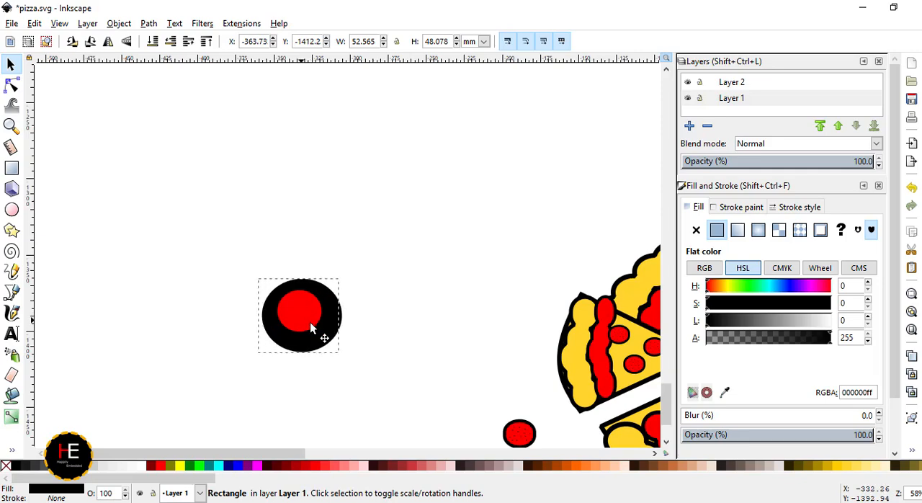
pyautogui.moveTo(223, 257); pyautogui.dragTo(224, 258)
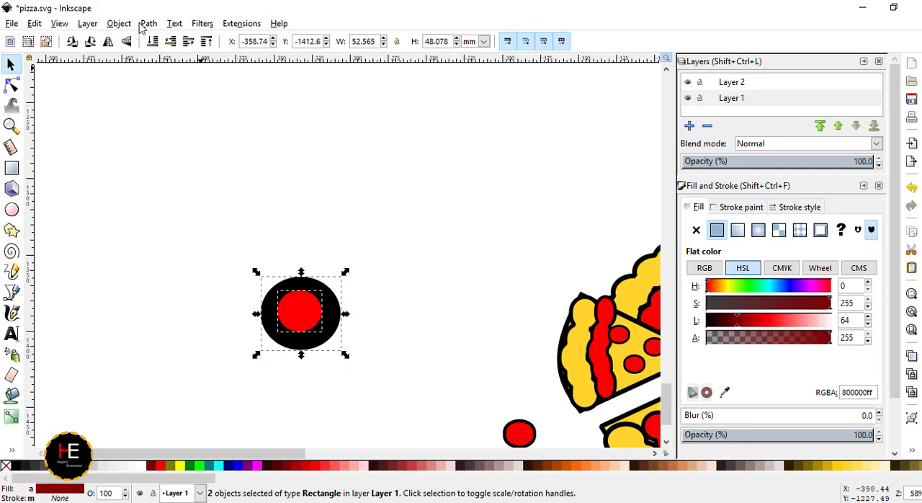
pyautogui.click(147, 23)
pyautogui.click(154, 118)
# - Scale the black ring down to about 10 by 10 mm and place it just outside the pizza's lower-right edge
pyautogui.click(328, 340)
pyautogui.moveTo(345, 354); pyautogui.dragTo(298, 303)
pyautogui.scroll(-3, 298, 304)
pyautogui.scroll(2, 537, 359)
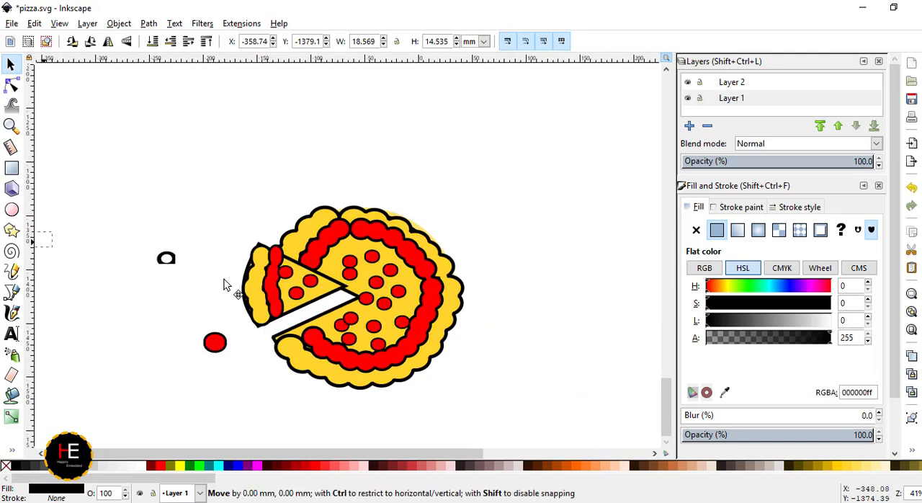
pyautogui.moveTo(441, 383); pyautogui.dragTo(491, 409)
pyautogui.scroll(4, 505, 383)
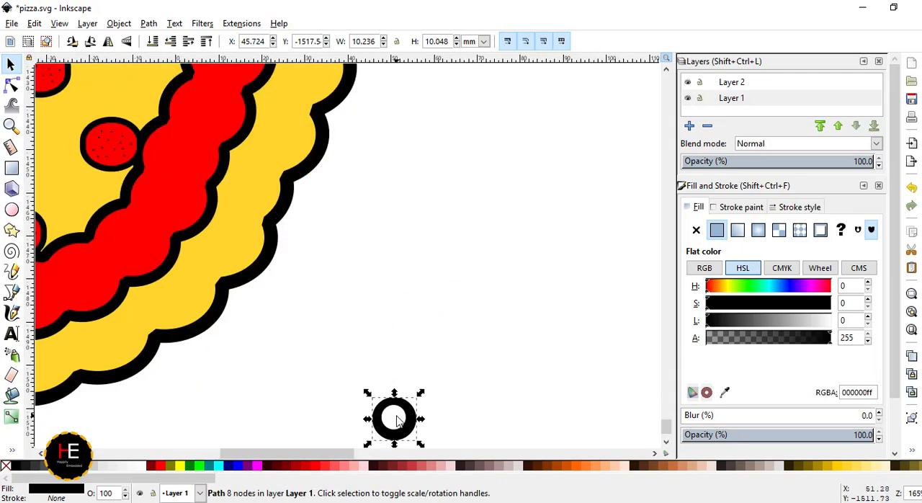
# - Move the black ring onto the main pizza among the red toppings
pyautogui.click(510, 339)
pyautogui.moveTo(330, 455); pyautogui.dragTo(269, 455)
pyautogui.scroll(-2, 537, 391)
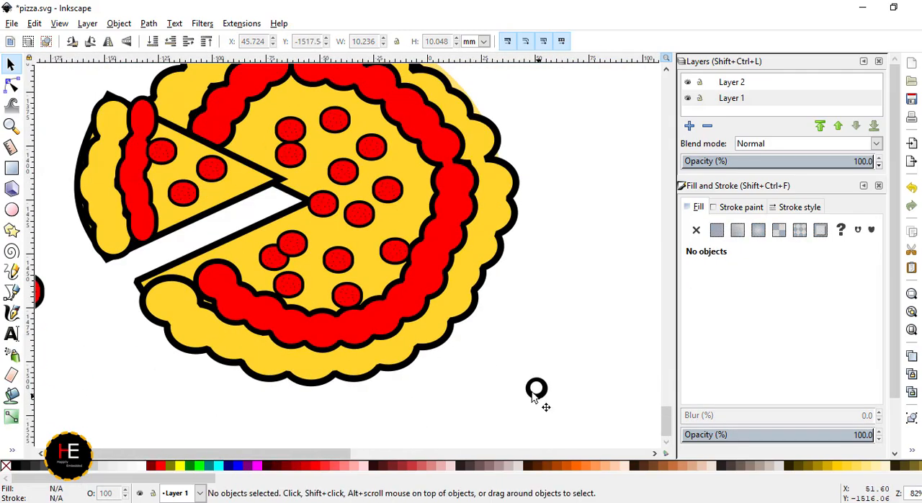
pyautogui.moveTo(538, 392); pyautogui.dragTo(494, 252)
pyautogui.scroll(4, 327, 291)
pyautogui.hotkey('ctrl', 'v')
pyautogui.hotkey('ctrl', 'z')
# - Place black rings of about 5.7 by 6.9 mm between the red toppings on the pizza's lower part
pyautogui.moveTo(346, 263); pyautogui.dragTo(459, 151)
pyautogui.hotkey('ctrl', 'v')
pyautogui.scroll(1, 434, 182)
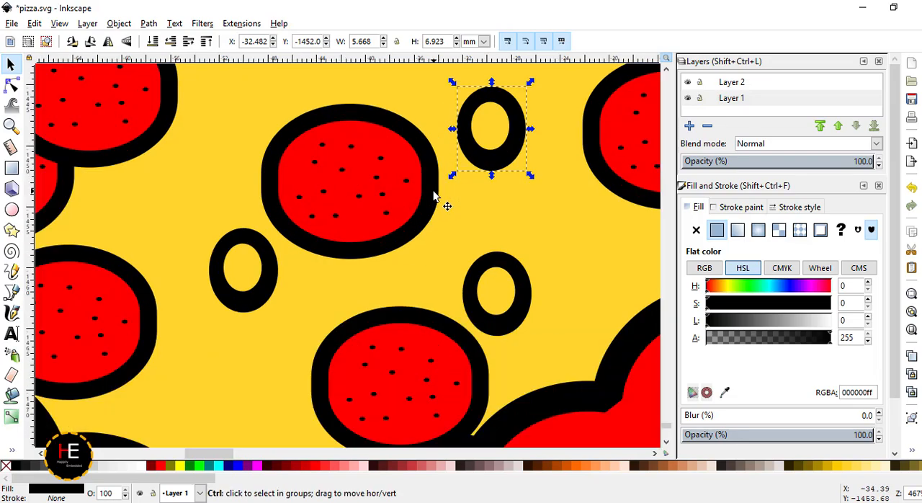
pyautogui.hotkey('ctrl', 'v')
pyautogui.scroll(-2, 472, 189)
pyautogui.moveTo(468, 186); pyautogui.dragTo(349, 145)
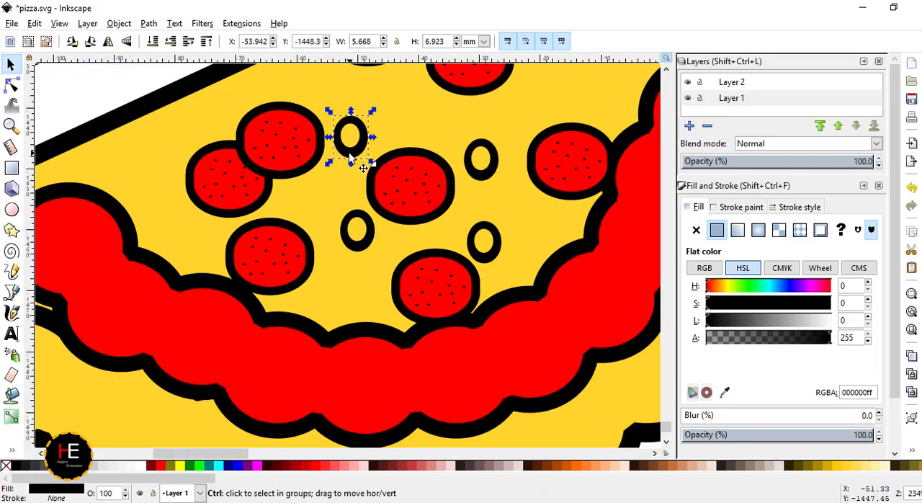
# - Scatter more copies of the black ring over the separated slice and the rest of the main pizza
pyautogui.hotkey('ctrl', 'v')
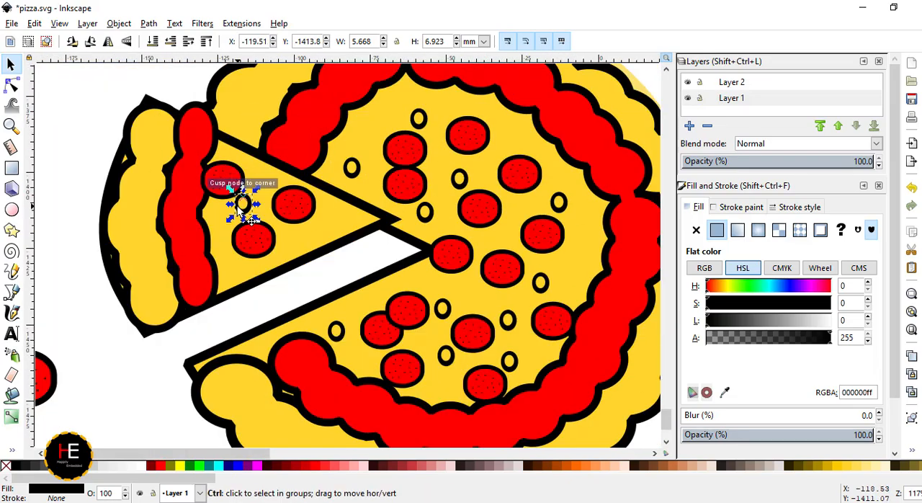
pyautogui.hotkey('ctrl', 'v')
pyautogui.moveTo(238, 206); pyautogui.dragTo(371, 128)
pyautogui.hotkey('ctrl', 'v')
pyautogui.hotkey('ctrl', 'v')
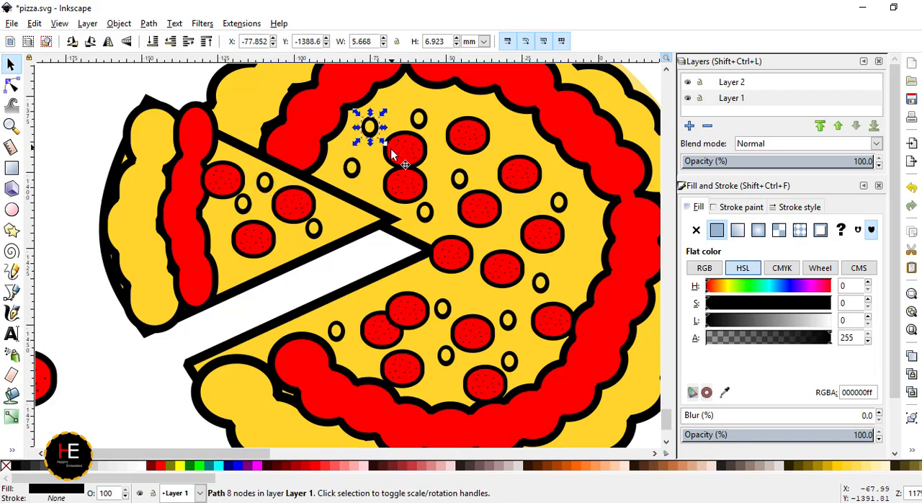
pyautogui.hotkey('ctrl', 'v')
pyautogui.moveTo(390, 160); pyautogui.dragTo(540, 216)
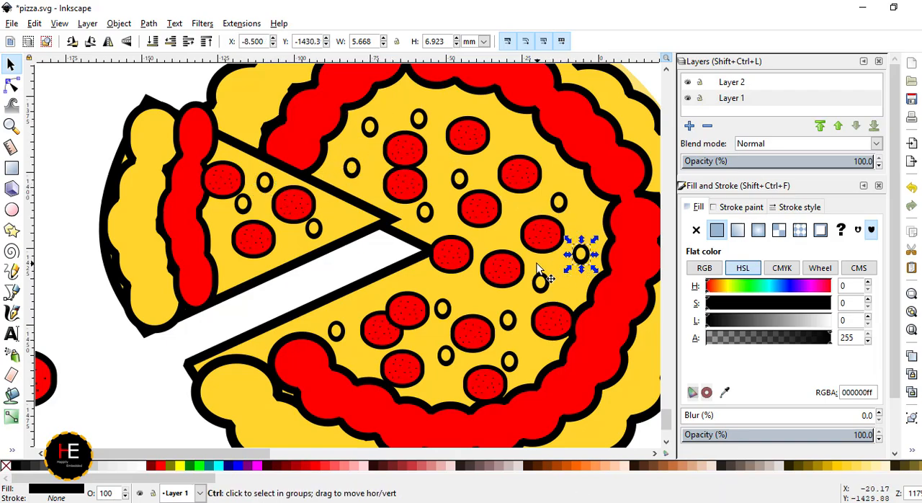
# - Fill one ring copy with green #008000 and scatter green copies over the slice and the pizza's upper half
pyautogui.moveTo(540, 271); pyautogui.dragTo(538, 265)
pyautogui.click(187, 469)
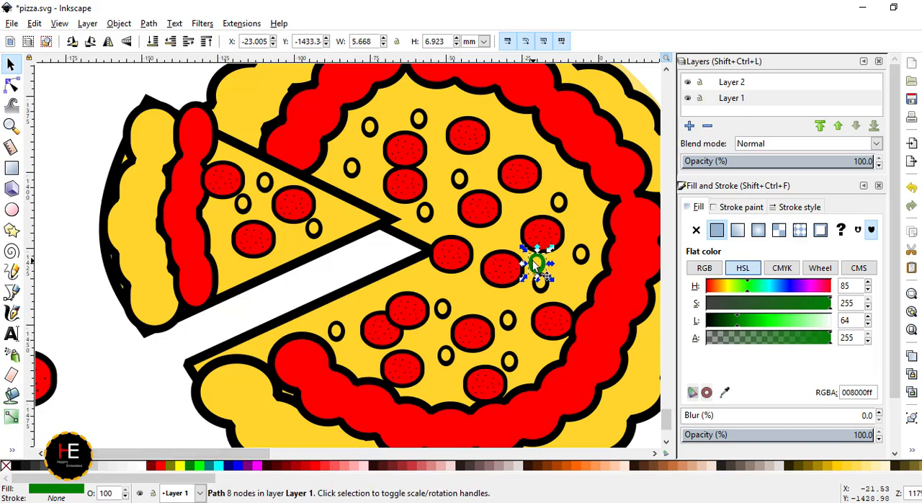
pyautogui.hotkey('ctrl', 'v')
pyautogui.moveTo(492, 250); pyautogui.dragTo(443, 227)
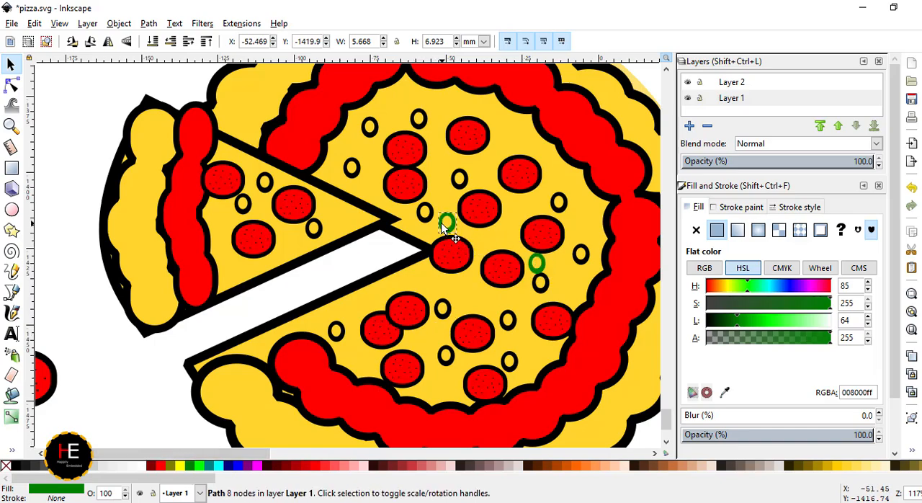
pyautogui.hotkey('ctrl', 'v')
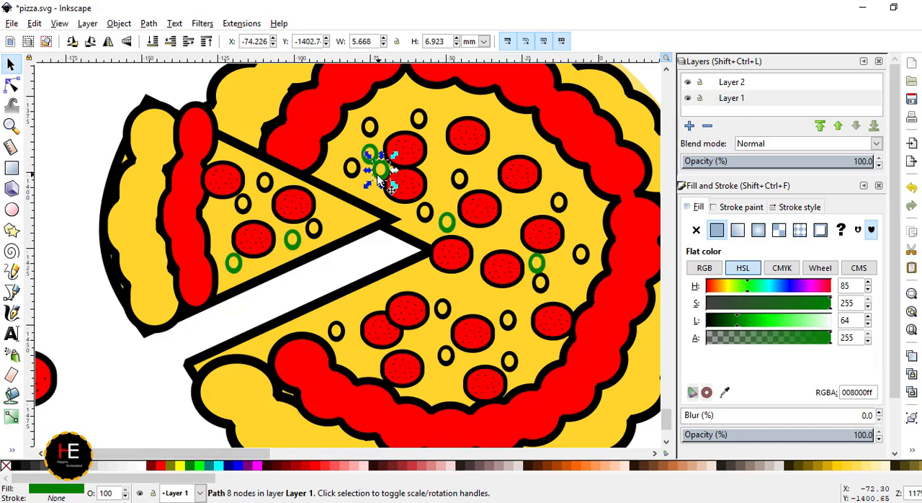
pyautogui.moveTo(381, 175); pyautogui.dragTo(530, 157)
pyautogui.hotkey('ctrl', 'v')
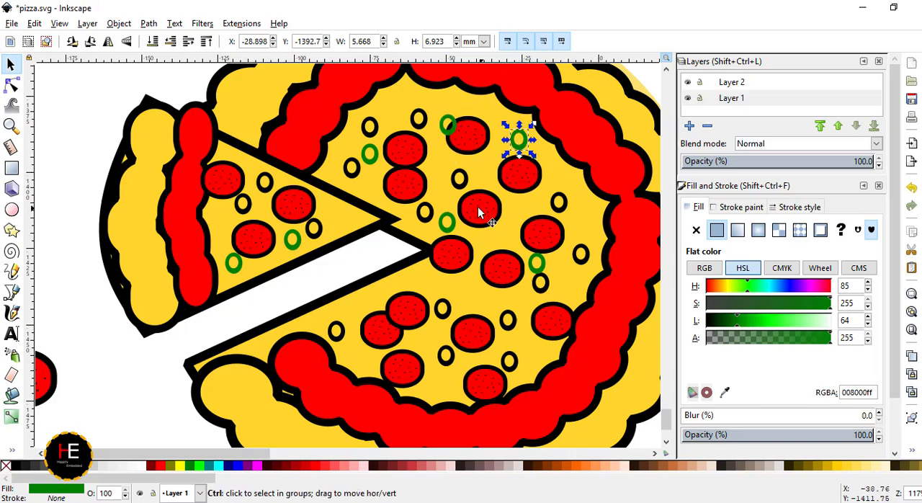
# - Add more green rings near the pizza's right sauce edge and among the lower toppings
pyautogui.hotkey('ctrl', 'v')
pyautogui.moveTo(483, 213); pyautogui.dragTo(558, 188)
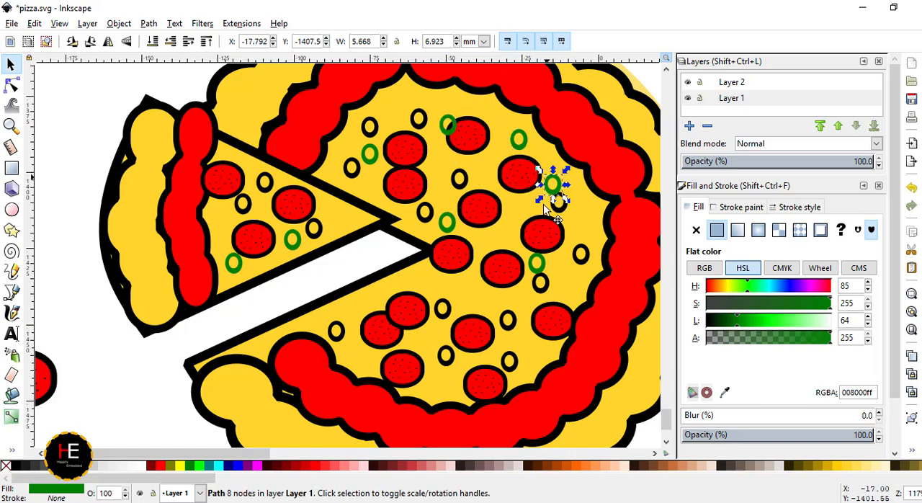
pyautogui.hotkey('ctrl', 'v')
pyautogui.scroll(-3, 422, 336)
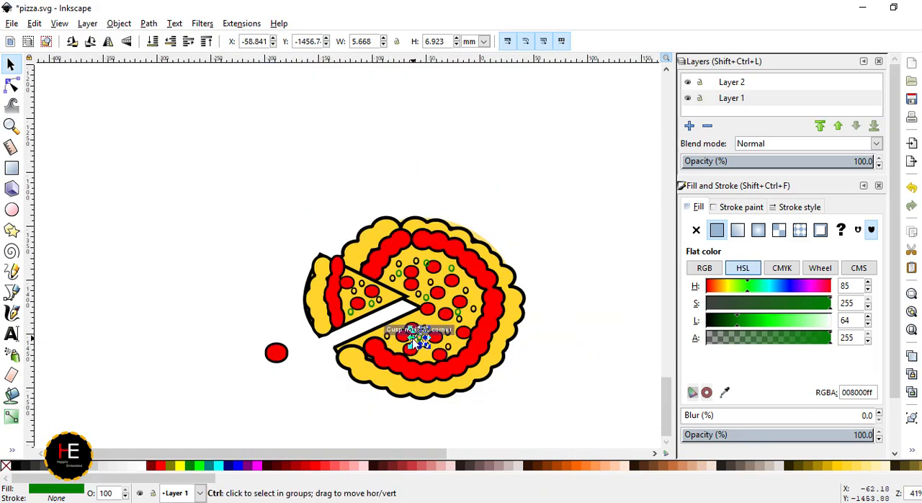
# - Draw a short curved calligraphy stroke about 18.5 by 8 mm beside the slice and fill it with light red #FF8080
pyautogui.click(12, 315)
pyautogui.scroll(3, 191, 306)
pyautogui.moveTo(170, 303)
pyautogui.mouseDown()
pyautogui.moveTo(259, 276)
pyautogui.moveTo(210, 289)
pyautogui.moveTo(187, 284)
pyautogui.mouseUp()
pyautogui.click(340, 465)
pyautogui.click(10, 65)
pyautogui.click(179, 304)
pyautogui.click(180, 300)
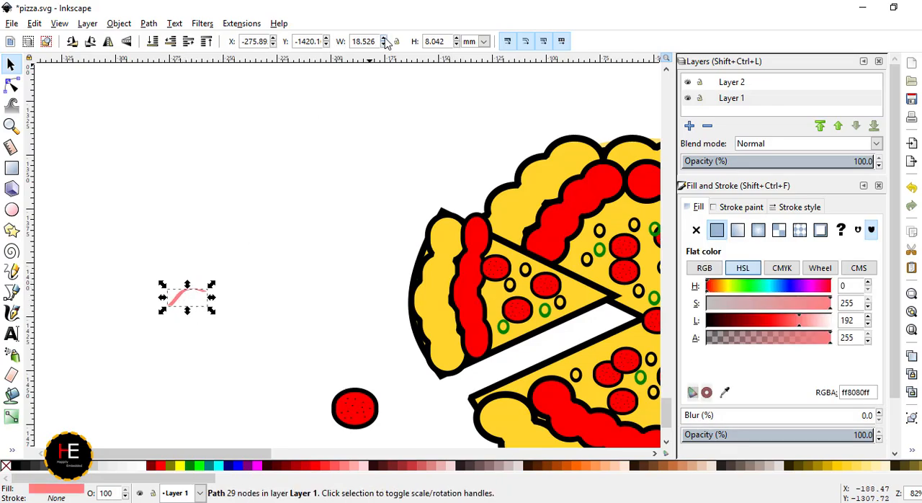
# - Give the light red accent stroke a flat crimson outline #E00045 and widen the outline to about 2 mm
pyautogui.click(737, 207)
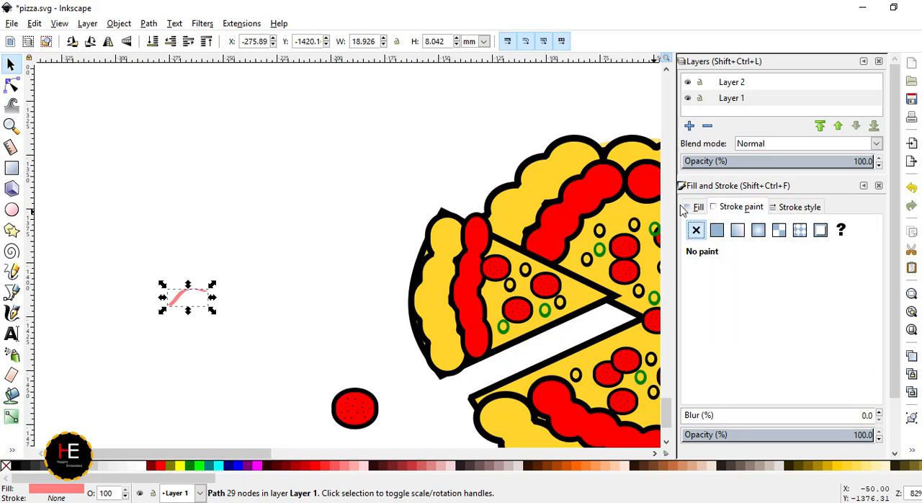
pyautogui.click(796, 209)
pyautogui.click(737, 208)
pyautogui.click(717, 231)
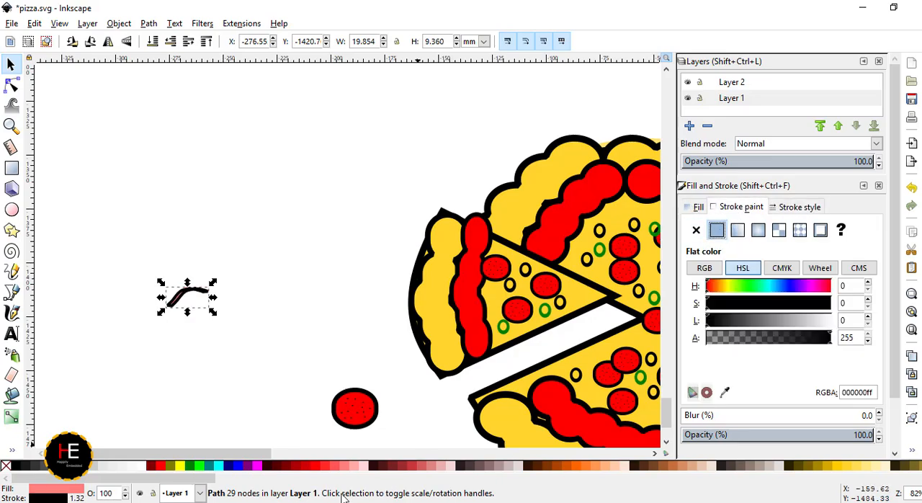
pyautogui.click(743, 268)
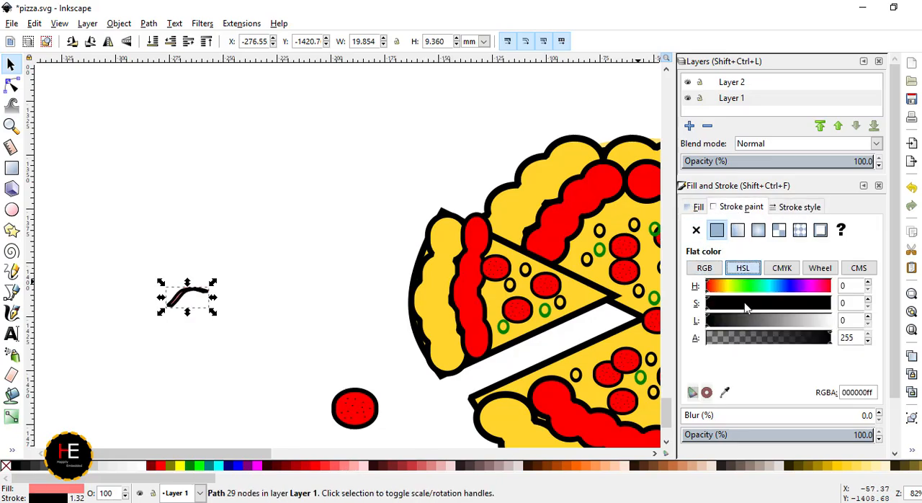
pyautogui.click(717, 270)
pyautogui.moveTo(784, 288); pyautogui.dragTo(724, 291)
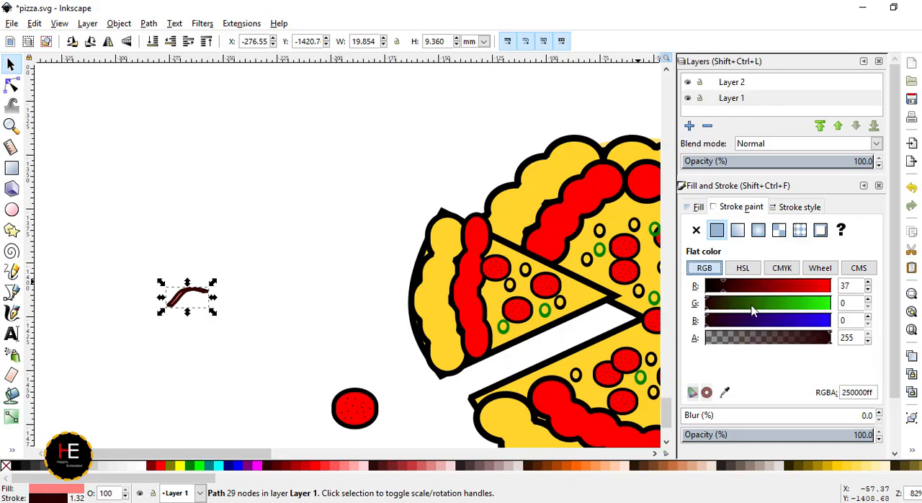
pyautogui.click(819, 288)
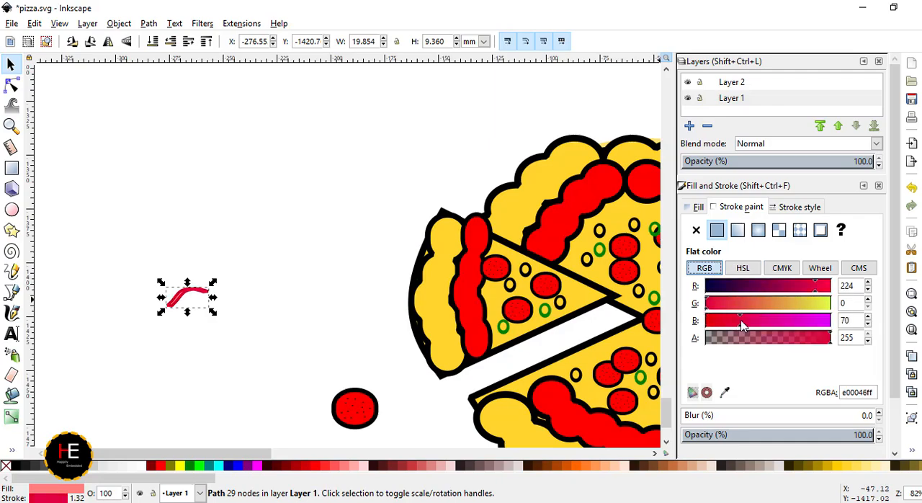
pyautogui.click(189, 353)
pyautogui.click(183, 295)
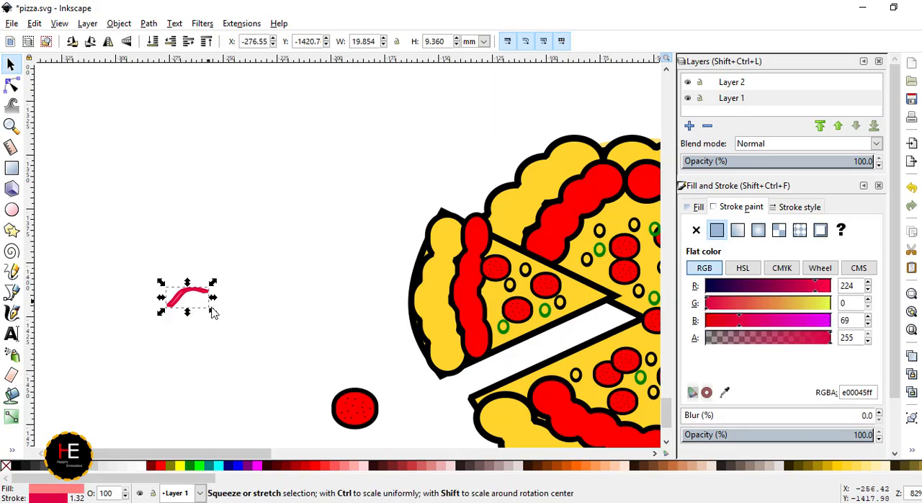
pyautogui.click(795, 207)
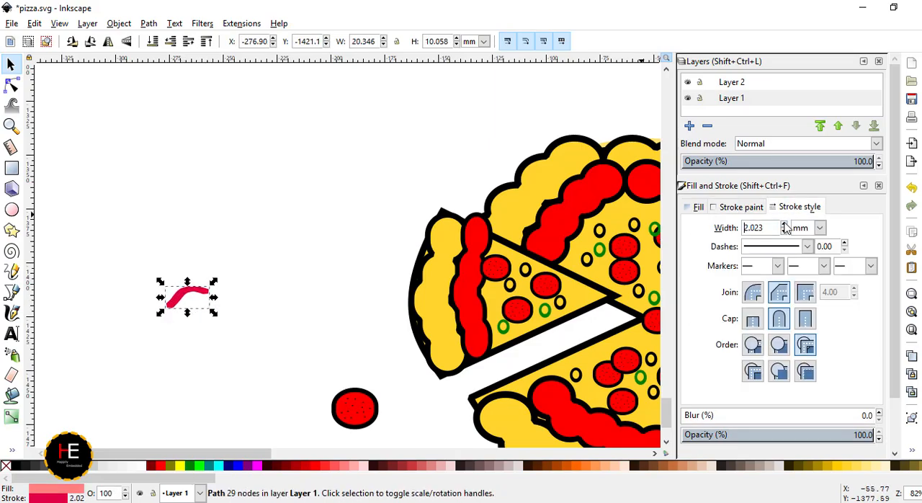
pyautogui.click(785, 226)
# - Shrink the accent stroke to about 12.5 by 4.4 mm and place it among the toppings of the separated slice
pyautogui.click(295, 329)
pyautogui.scroll(-2, 202, 305)
pyautogui.moveTo(200, 303); pyautogui.dragTo(438, 313)
pyautogui.scroll(5, 465, 318)
pyautogui.moveTo(350, 384); pyautogui.dragTo(317, 235)
# - Scatter copies of the crimson accent stroke among the toppings across the main pizza
pyautogui.hotkey('ctrl', 'c')
pyautogui.hotkey('ctrl', 'v')
pyautogui.hotkey('ctrl', 'v')
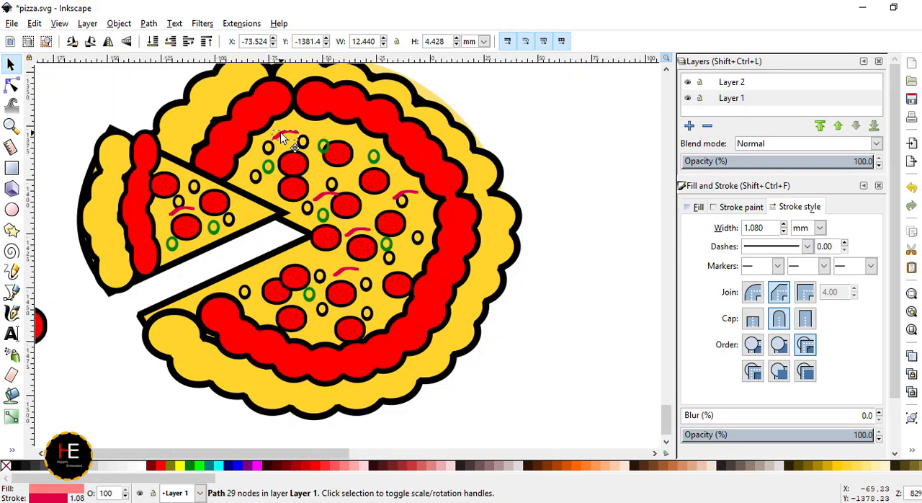
pyautogui.moveTo(286, 135); pyautogui.dragTo(280, 138)
pyautogui.hotkey('ctrl', 'v')
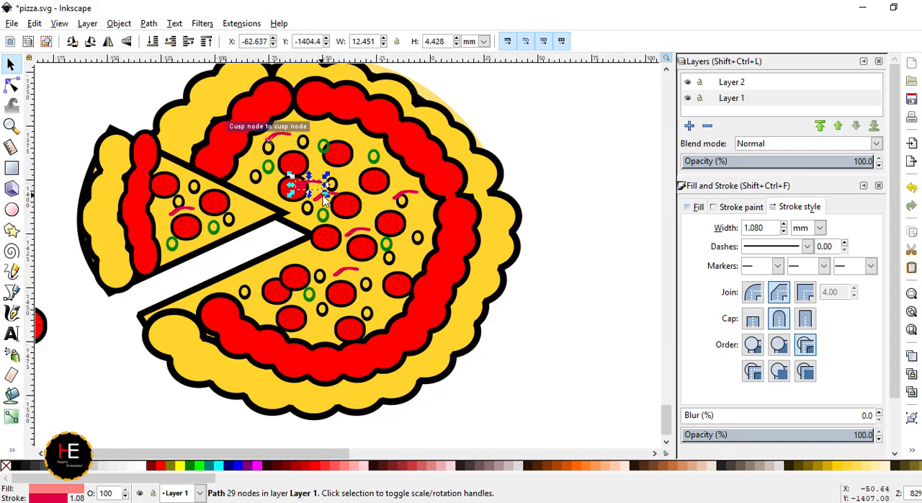
pyautogui.moveTo(325, 202); pyautogui.dragTo(393, 266)
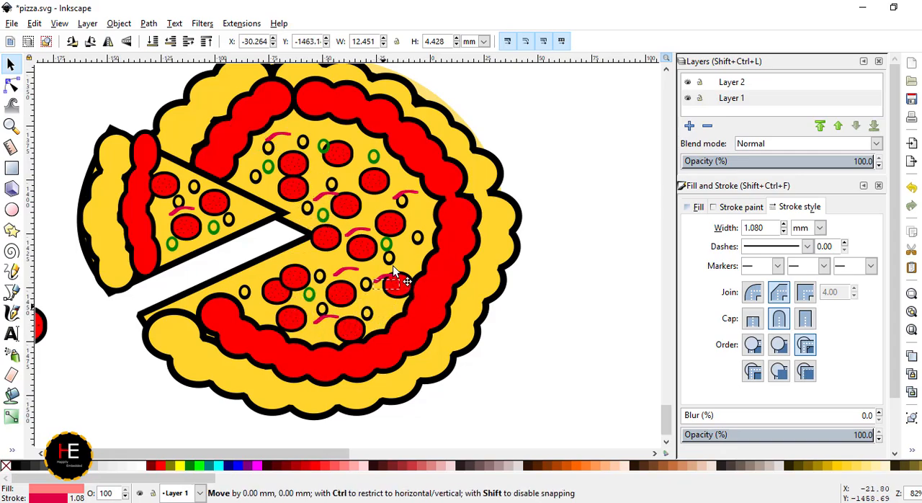
pyautogui.scroll(-2, 393, 271)
pyautogui.click(104, 317)
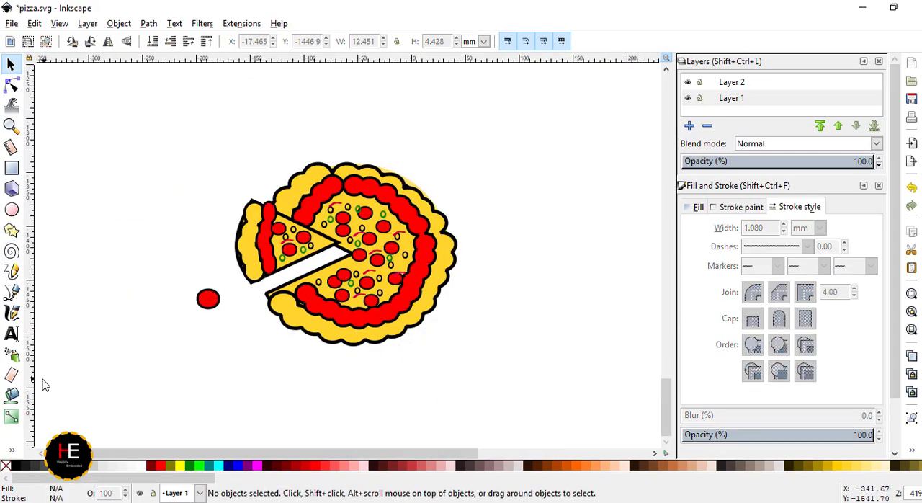
# - Draw a straight line about 80 mm long from the pizza's centre down to the lower crust edge
pyautogui.click(12, 291)
pyautogui.click(353, 253)
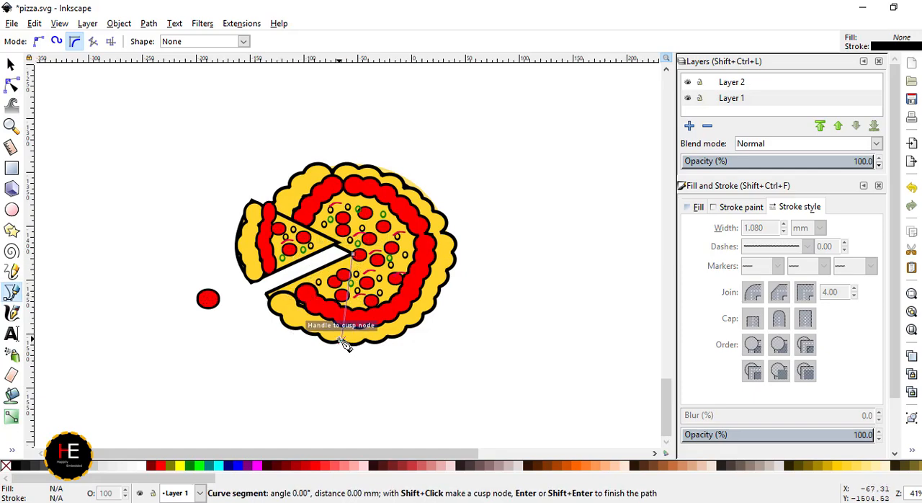
pyautogui.click(342, 340)
pyautogui.press('Return')
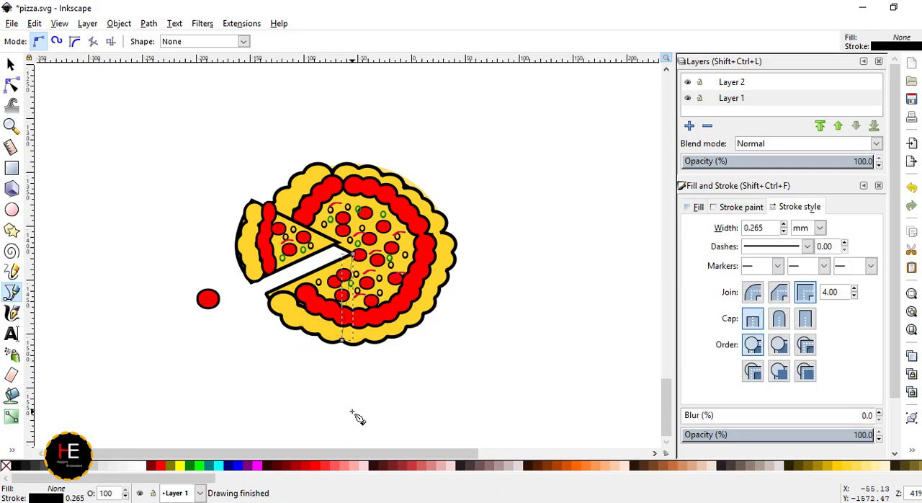
# - Set the outline width of the new cut line to 3 mm
pyautogui.scroll(1, 374, 324)
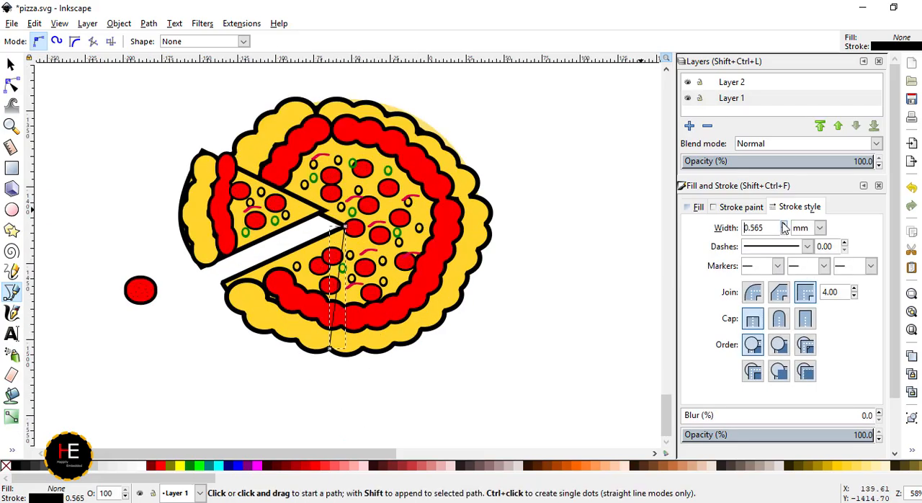
pyautogui.write('5')
pyautogui.press('Return')
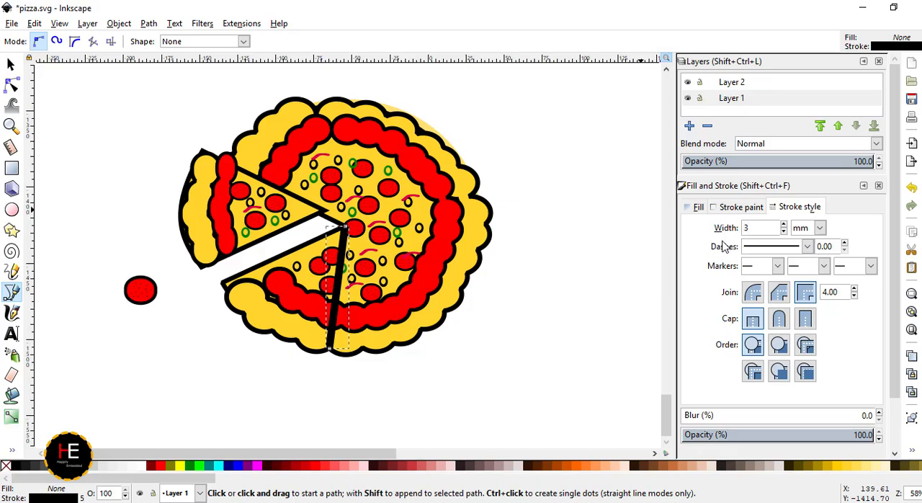
pyautogui.press('Return')
pyautogui.click(556, 398)
pyautogui.press('Return')
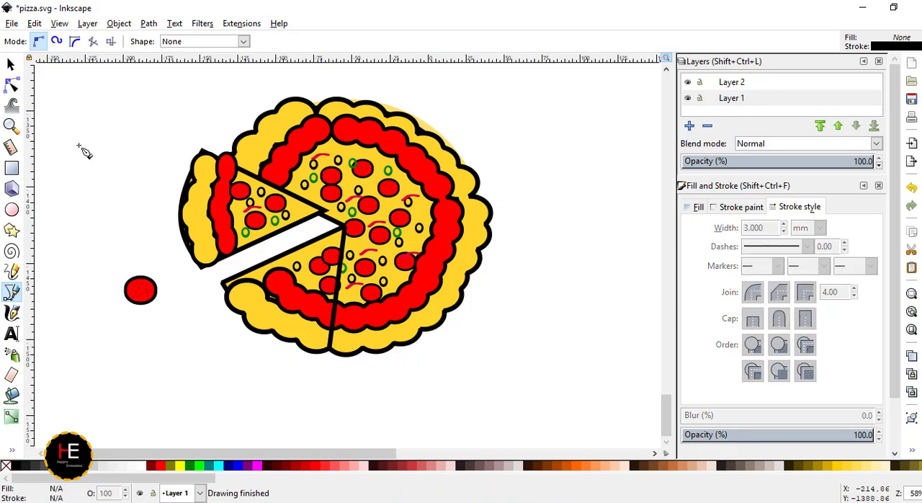
# - Duplicate the cut line and snap the copy's inner end to the pizza's centre
pyautogui.click(11, 65)
pyautogui.rightClick(336, 291)
pyautogui.click(367, 92)
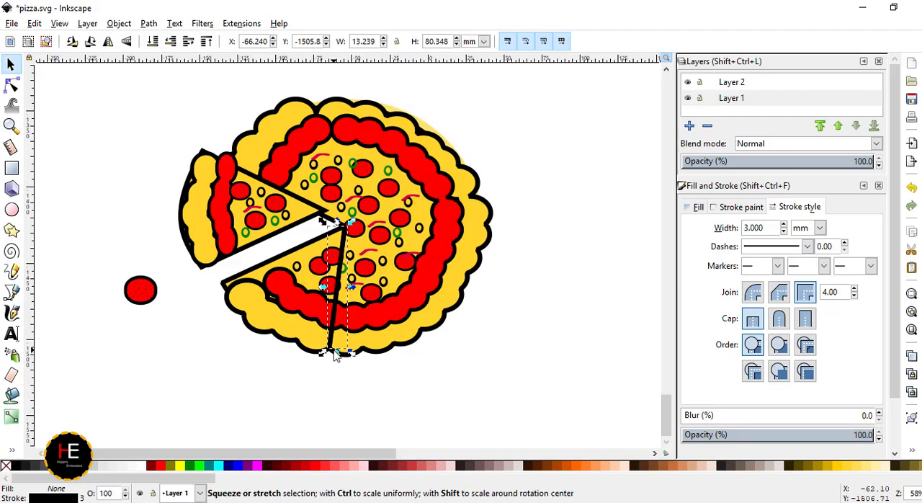
pyautogui.moveTo(329, 350); pyautogui.dragTo(366, 360)
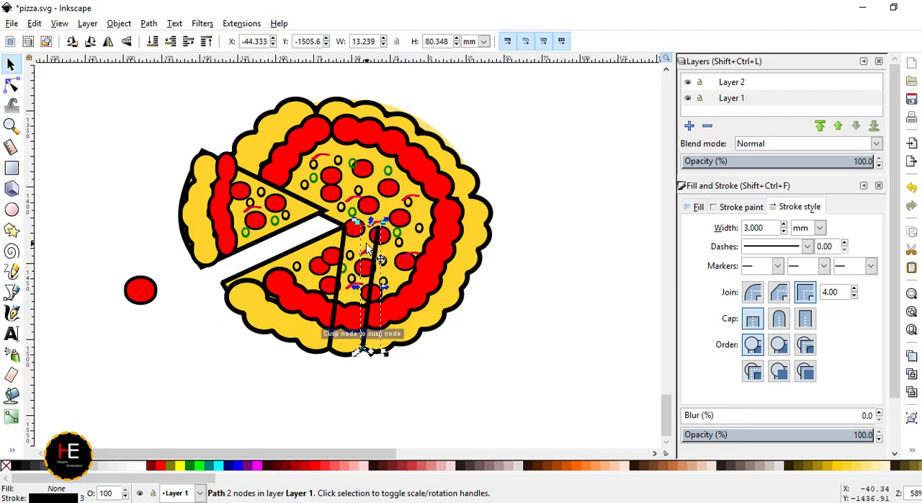
pyautogui.moveTo(378, 231); pyautogui.dragTo(345, 228)
pyautogui.click(328, 415)
# - Reroute one cut line's outer end to the lower-right crust edge and bend the line to the bottom crust into a slight curve
pyautogui.scroll(2, 330, 381)
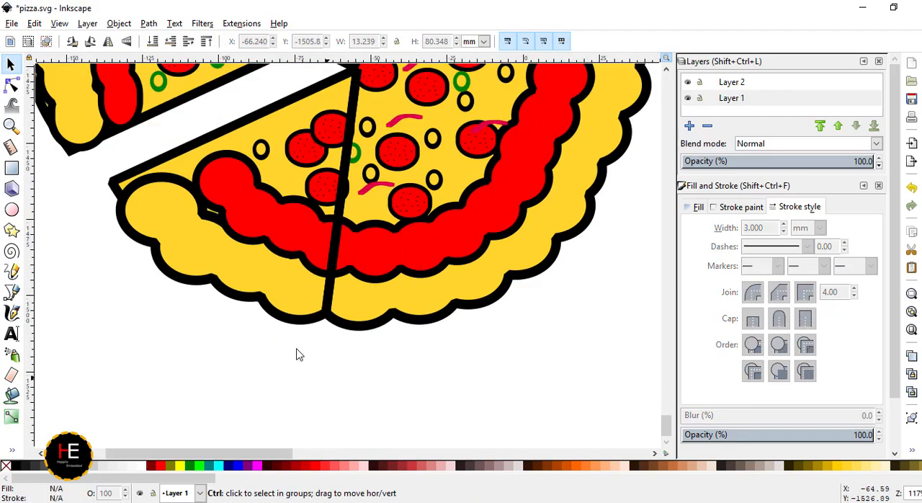
pyautogui.click(323, 314)
pyautogui.press('n')
pyautogui.moveTo(324, 317); pyautogui.dragTo(601, 167)
pyautogui.scroll(-3, 447, 353)
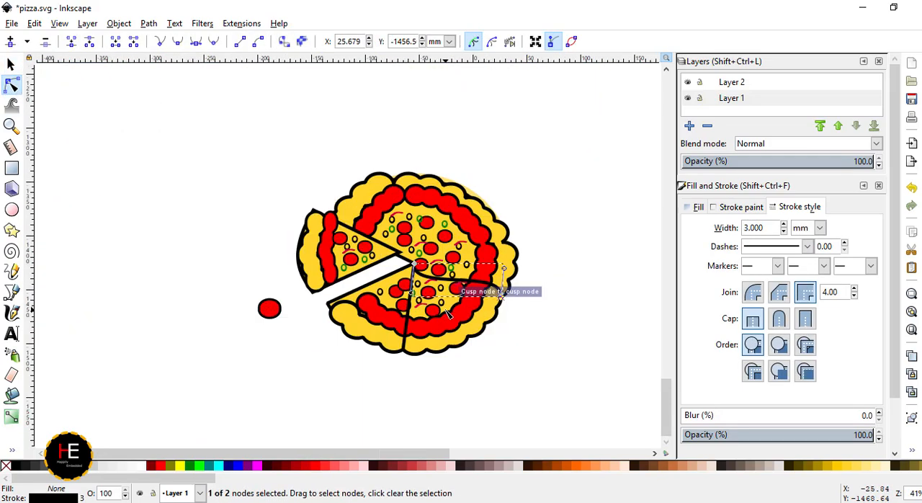
pyautogui.moveTo(415, 264); pyautogui.dragTo(414, 266)
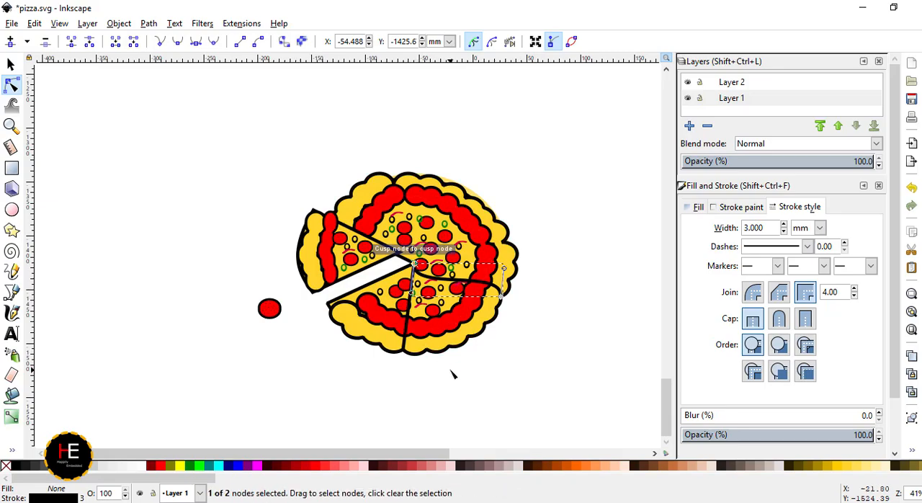
pyautogui.click(404, 340)
pyautogui.moveTo(423, 336); pyautogui.dragTo(411, 325)
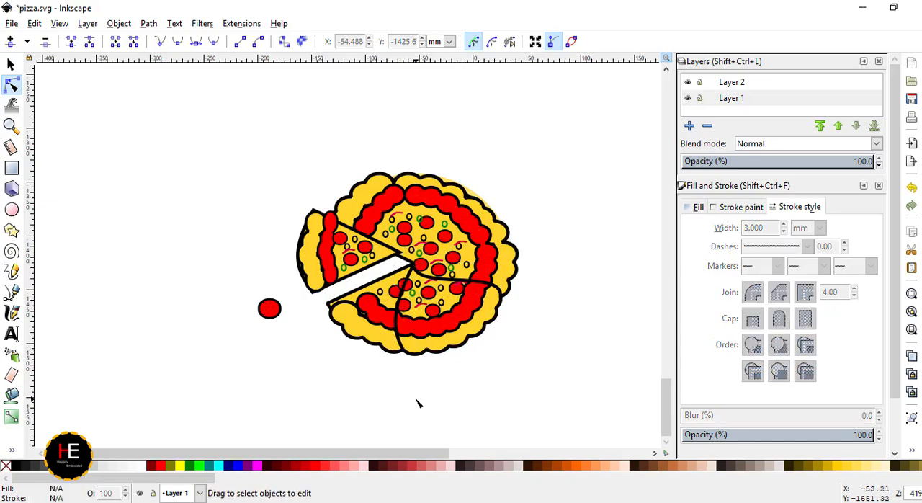
# - Add two more duplicated cut lines running from the pizza's centre to the upper-right crust and the top crust
pyautogui.rightClick(466, 246)
pyautogui.click(500, 92)
pyautogui.click(503, 259)
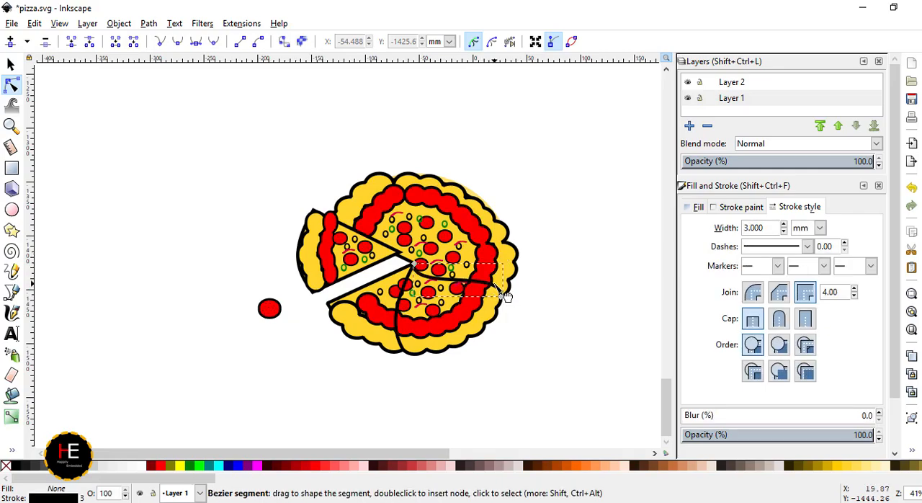
pyautogui.rightClick(503, 294)
pyautogui.click(511, 90)
pyautogui.moveTo(502, 294); pyautogui.dragTo(395, 186)
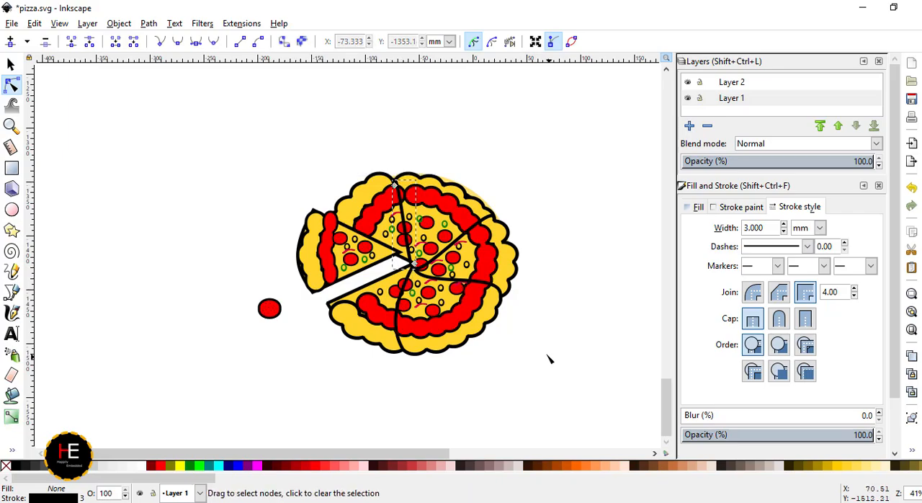
pyautogui.scroll(-2, 361, 362)
pyautogui.press('Escape')
pyautogui.scroll(3, 409, 316)
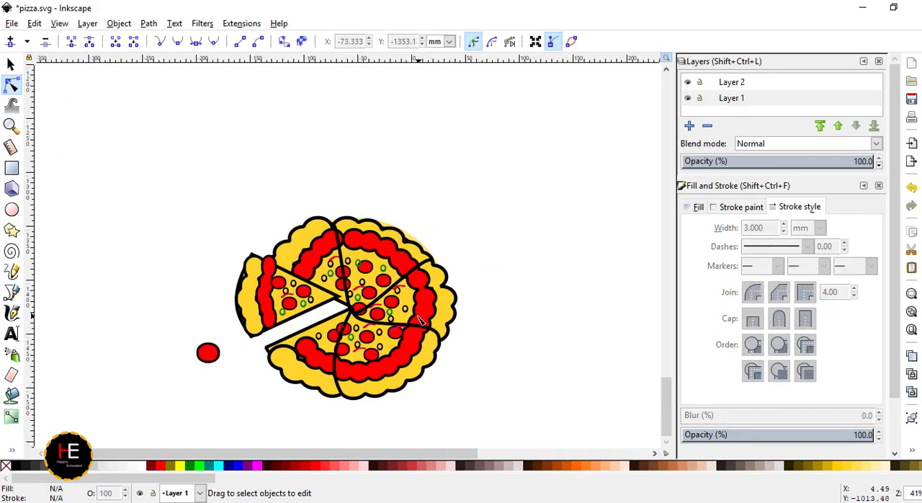
# - Delete the spare dotted red topping lying beside the pizza
pyautogui.click(10, 65)
pyautogui.click(143, 372)
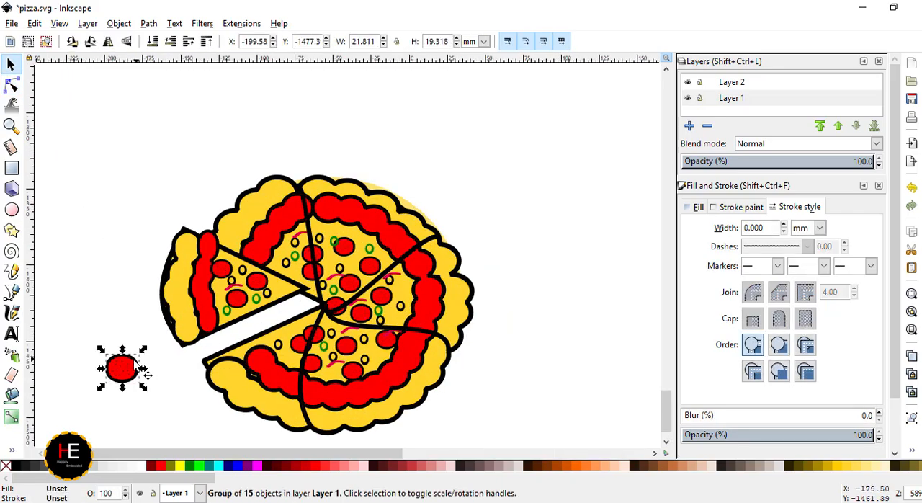
pyautogui.moveTo(157, 412); pyautogui.dragTo(80, 335)
pyautogui.press('Delete')
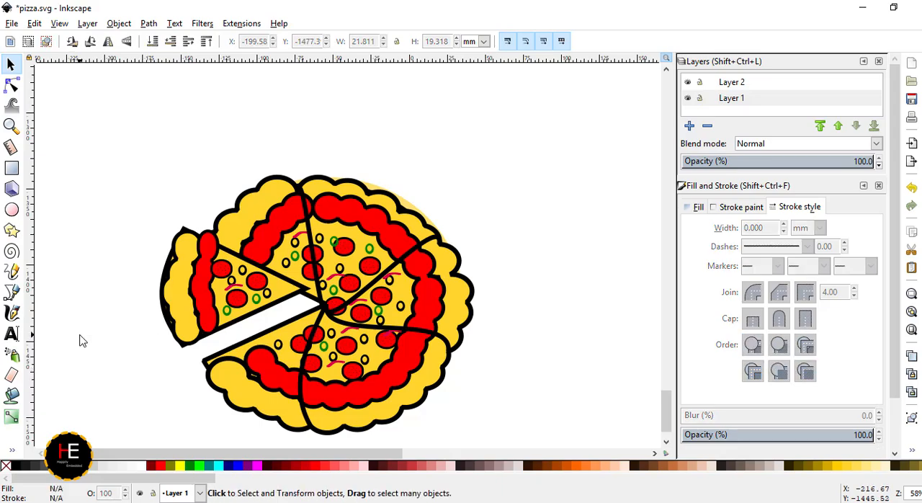
# - Draw a narrow upright rectangle about 7.3 by 40.3 mm beside the pizza, fill it dark red and remove its outline
pyautogui.scroll(-3, 367, 313)
pyautogui.scroll(3, 362, 308)
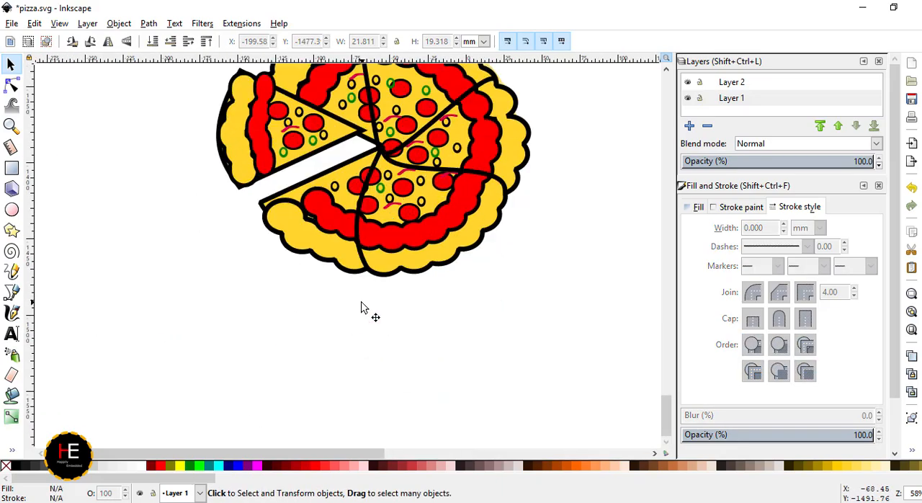
pyautogui.click(11, 168)
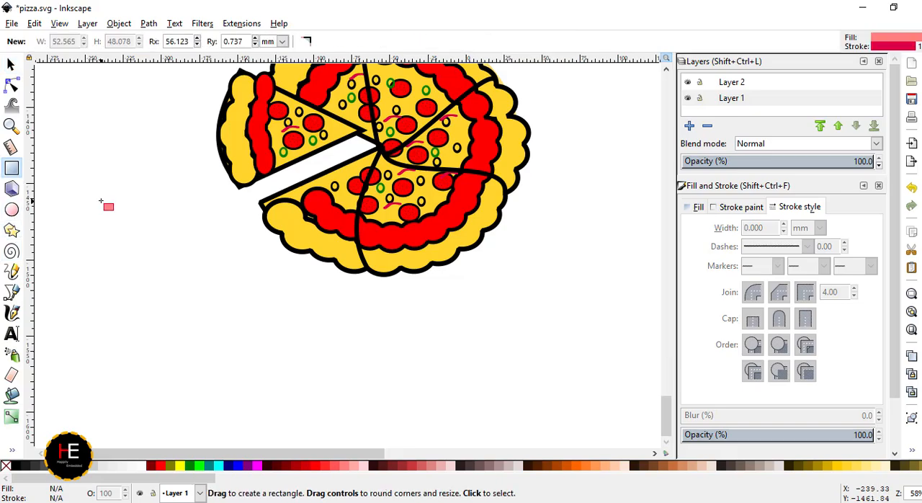
pyautogui.moveTo(99, 199); pyautogui.dragTo(113, 260)
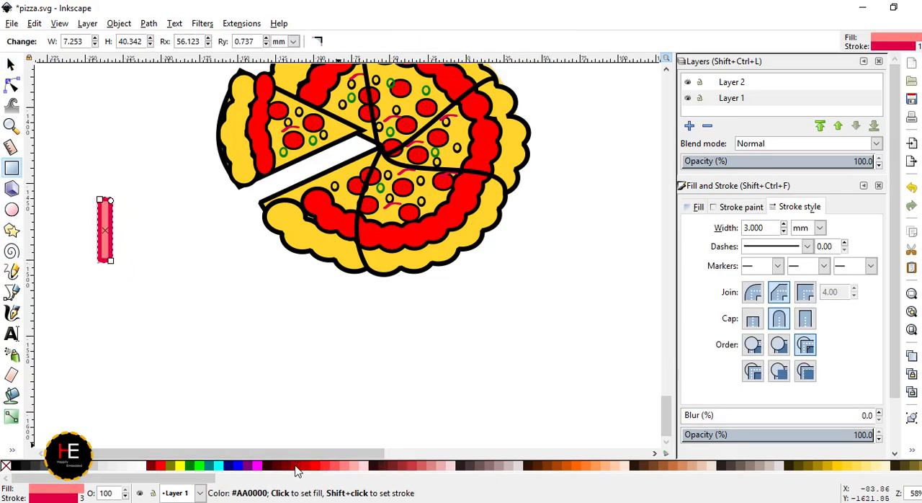
pyautogui.click(302, 467)
pyautogui.click(736, 208)
pyautogui.click(697, 230)
pyautogui.click(132, 294)
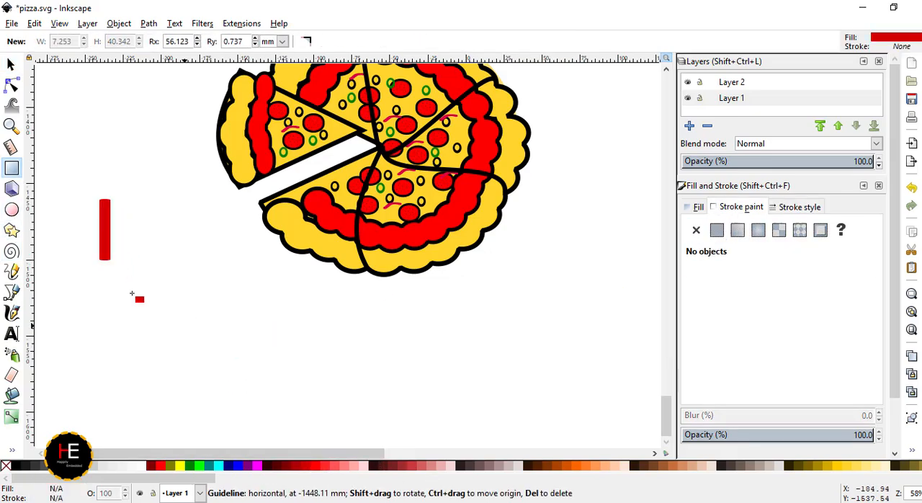
# - Round the dark red rectangle's corners until its ends are fully semicircular
pyautogui.click(12, 85)
pyautogui.click(106, 212)
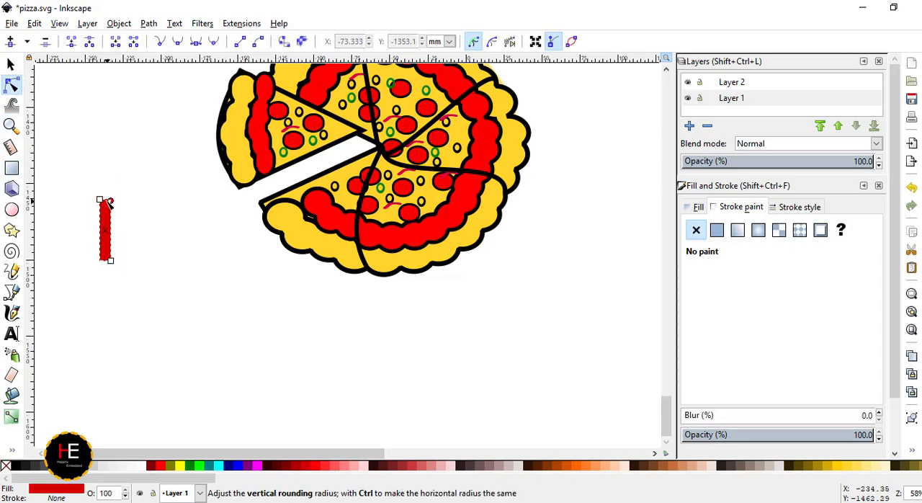
pyautogui.moveTo(109, 200); pyautogui.dragTo(127, 216)
pyautogui.scroll(2, 123, 217)
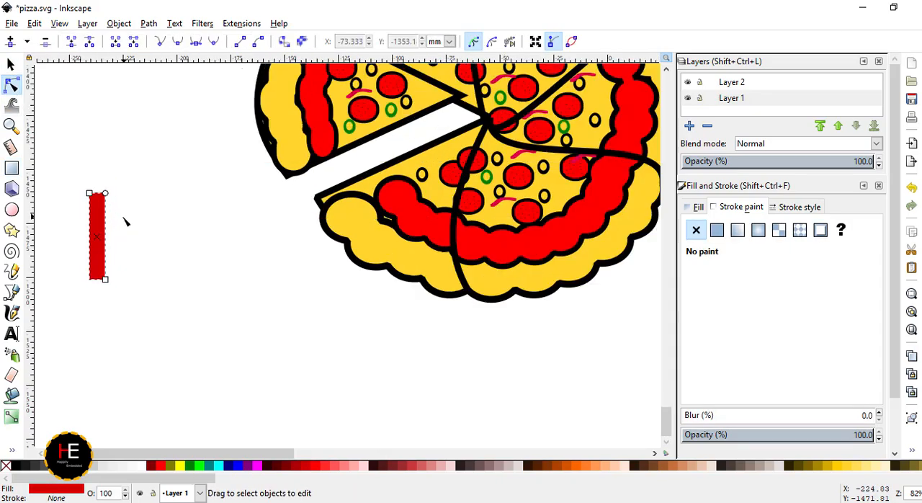
pyautogui.moveTo(98, 184); pyautogui.dragTo(99, 195)
pyautogui.click(157, 238)
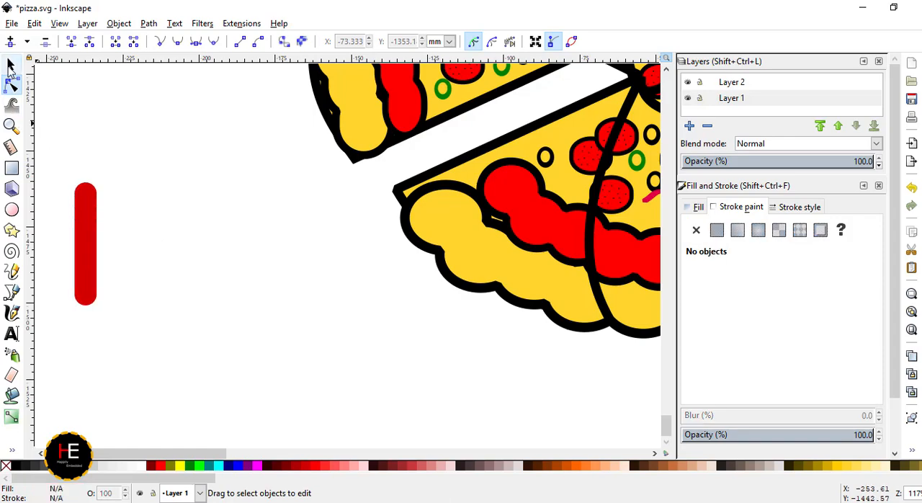
# - Place a yellow-filled copy of the rounded bar below the slice's crust and a bright red one below its sauce strip as drips
pyautogui.click(11, 65)
pyautogui.click(94, 240)
pyautogui.hotkey('ctrl', 'c')
pyautogui.hotkey('ctrl', 'v')
pyautogui.moveTo(94, 240); pyautogui.dragTo(384, 186)
pyautogui.click(847, 470)
pyautogui.moveTo(90, 222); pyautogui.dragTo(410, 139)
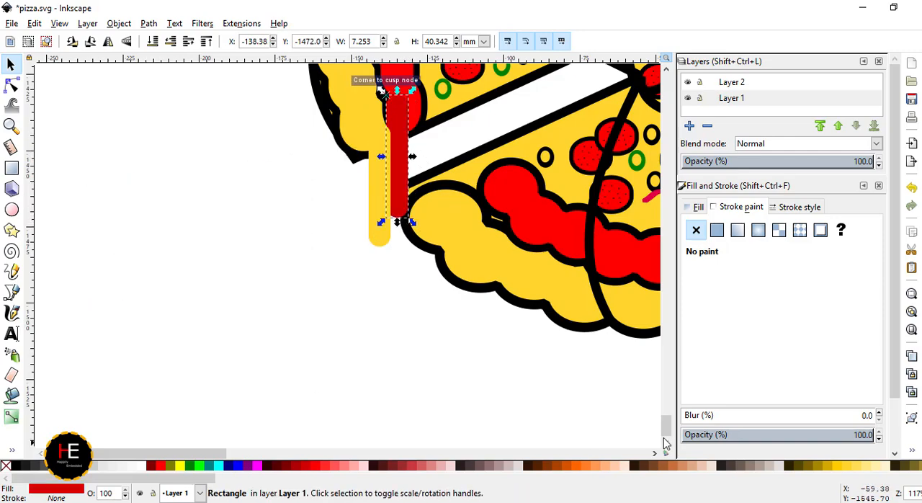
pyautogui.click(315, 469)
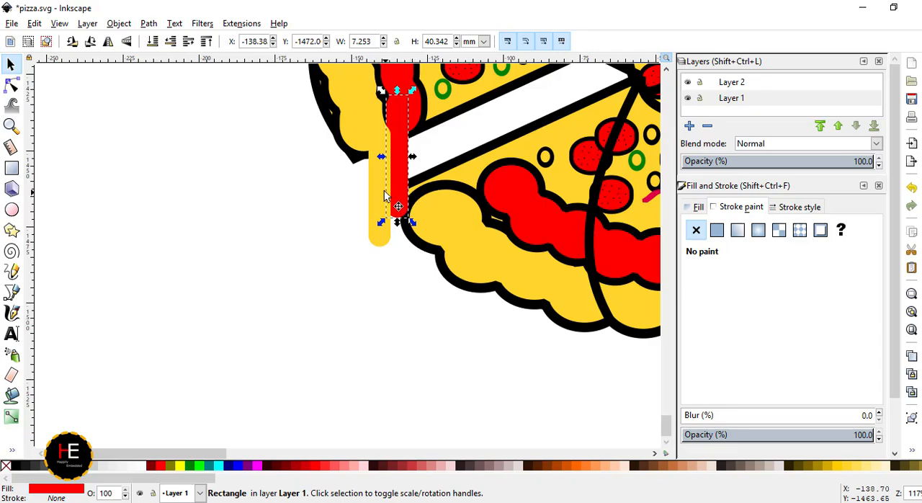
# - Union the yellow drip bar with the separated slice's yellow crust shape
pyautogui.keyDown('shift'); pyautogui.click(373, 163); pyautogui.keyUp('shift')
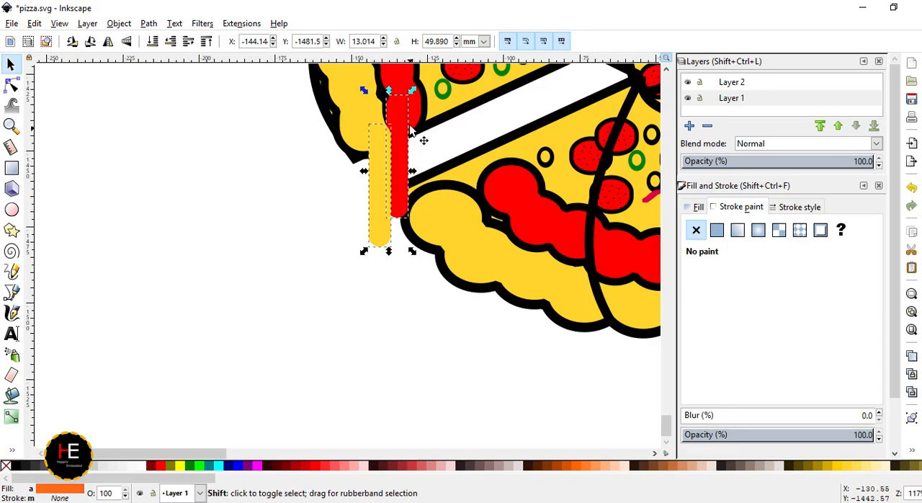
pyautogui.click(358, 126)
pyautogui.keyDown('shift'); pyautogui.click(377, 194); pyautogui.keyUp('shift')
pyautogui.click(148, 23)
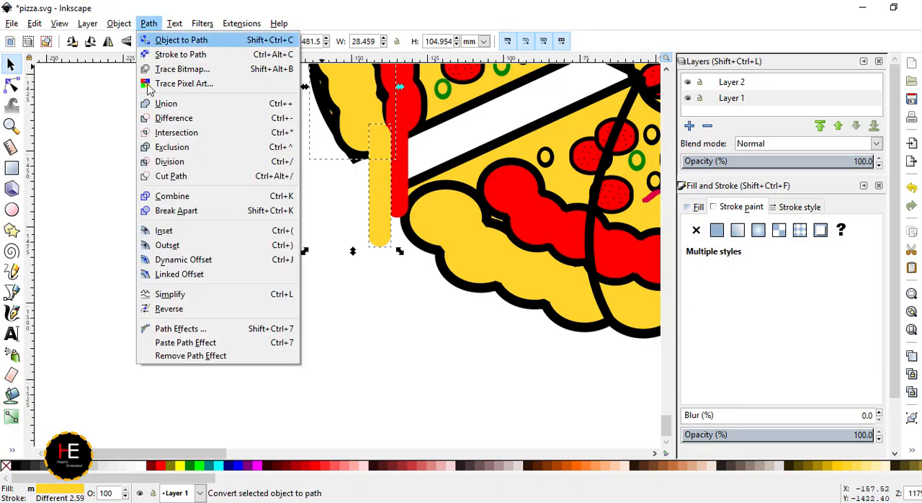
pyautogui.click(149, 104)
# - Union the bright red drip bar with the separated slice's red sauce strip
pyautogui.click(393, 113)
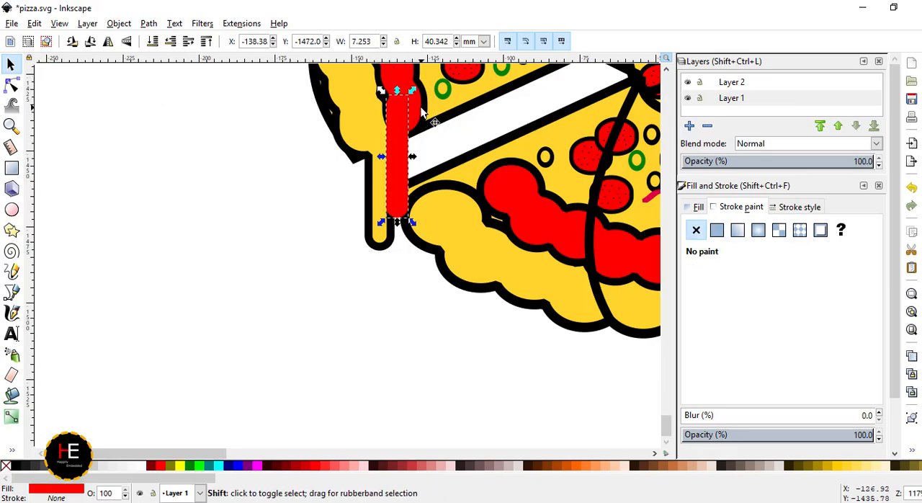
pyautogui.keyDown('shift'); pyautogui.click(427, 215); pyautogui.keyUp('shift')
pyautogui.click(119, 24)
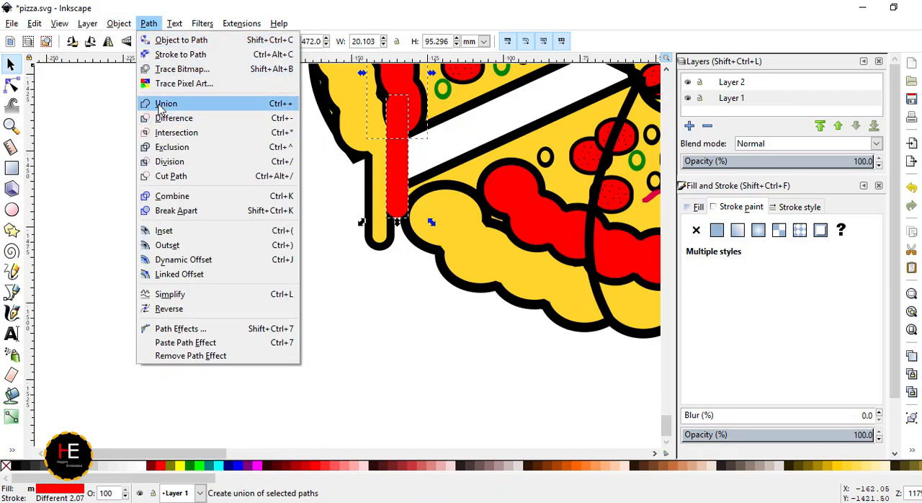
pyautogui.click(158, 105)
pyautogui.click(404, 295)
# - Paste the dark red rounded bar onto the main pizza's lower-right edge and place a duplicate beside it, reaching farther down
pyautogui.keyDown('ctrl'); pyautogui.scroll(-3, 394, 333); pyautogui.keyUp('ctrl')
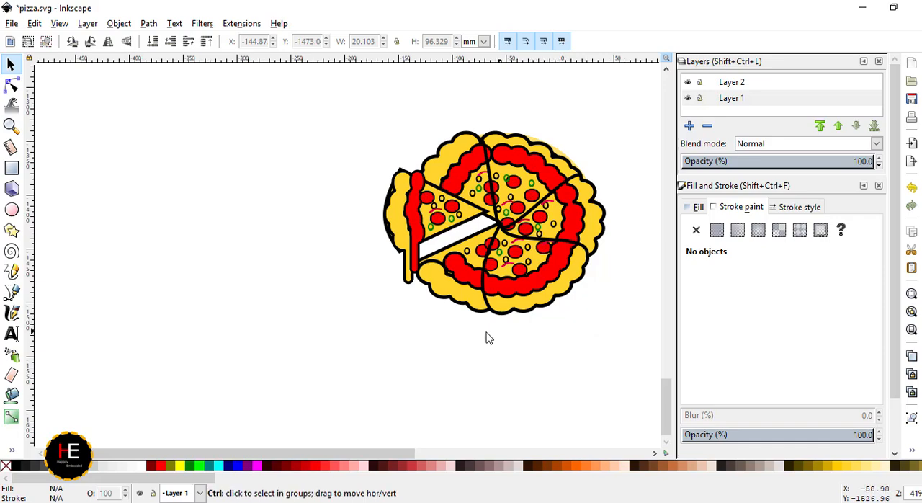
pyautogui.hotkey('ctrl', 'v')
pyautogui.hscroll(5, 494, 450)
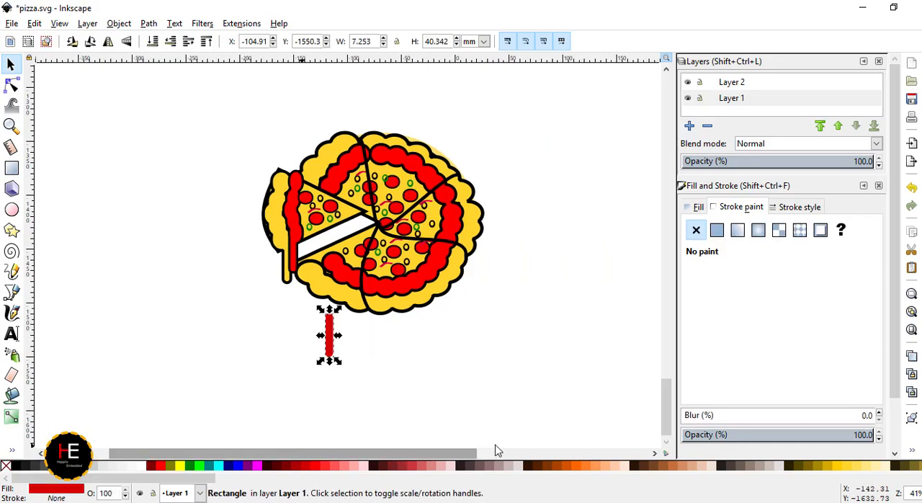
pyautogui.moveTo(288, 354); pyautogui.dragTo(392, 292)
pyautogui.hotkey('ctrl', 'd')
pyautogui.scroll(3, 416, 303)
pyautogui.scroll(3, 417, 308)
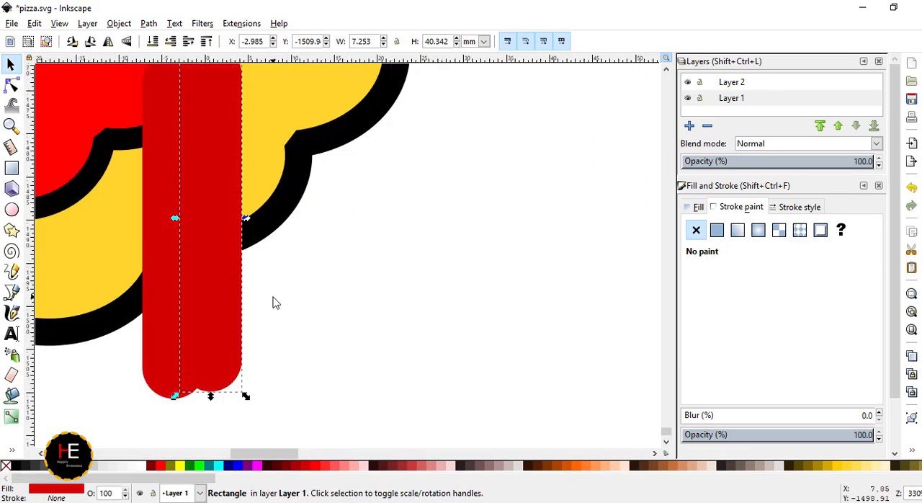
pyautogui.moveTo(217, 252); pyautogui.dragTo(219, 376)
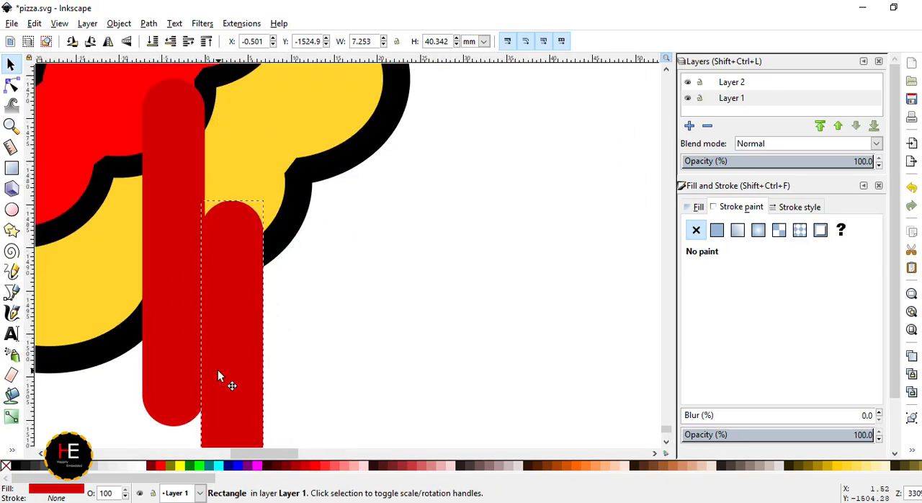
# - Fill the bar hanging from the main pizza's sauce bright red and the lower bar beside it the crust's yellow
pyautogui.click(119, 135)
pyautogui.click(175, 339)
pyautogui.click(319, 469)
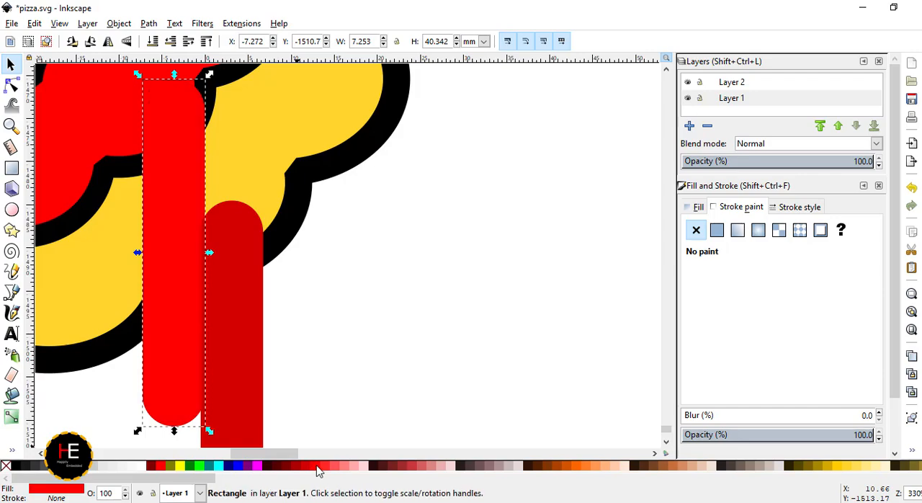
pyautogui.click(275, 243)
pyautogui.click(209, 212)
pyautogui.click(849, 470)
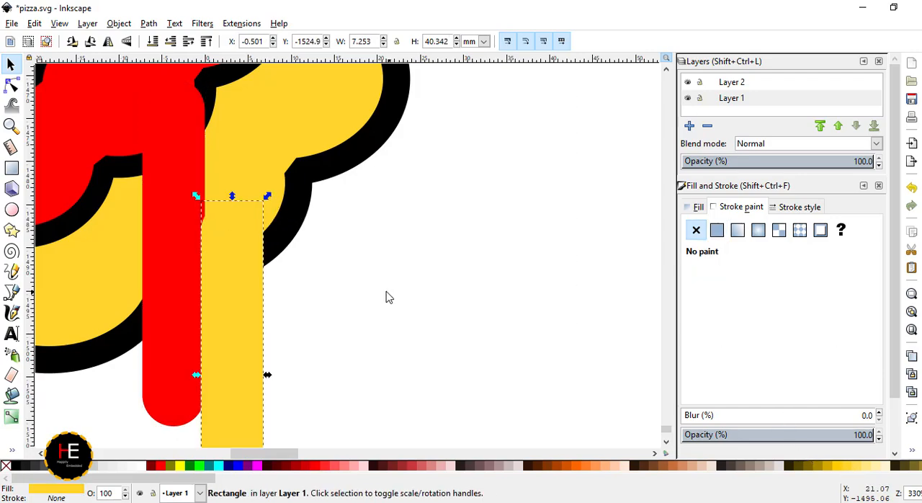
pyautogui.click(385, 297)
# - Union the yellow drip bar with the main pizza's yellow crust shape
pyautogui.click(324, 156)
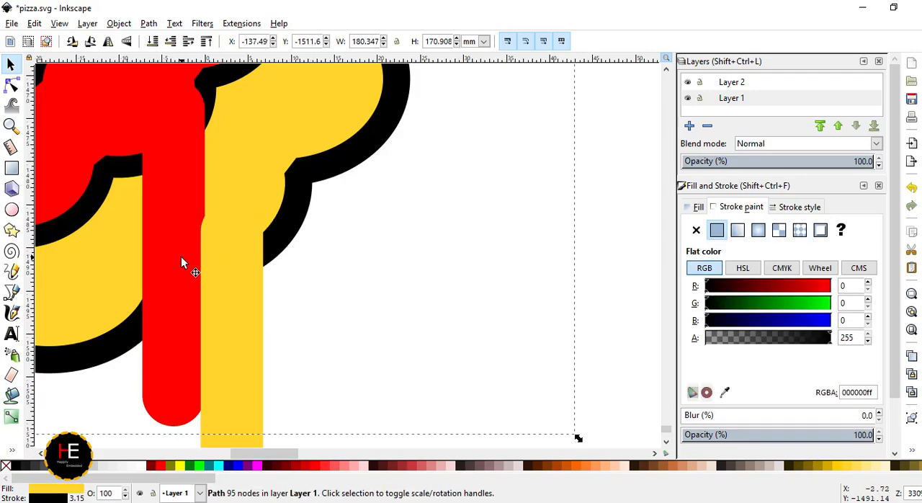
pyautogui.scroll(-3, 196, 263)
pyautogui.keyDown('shift'); pyautogui.click(270, 238); pyautogui.keyUp('shift')
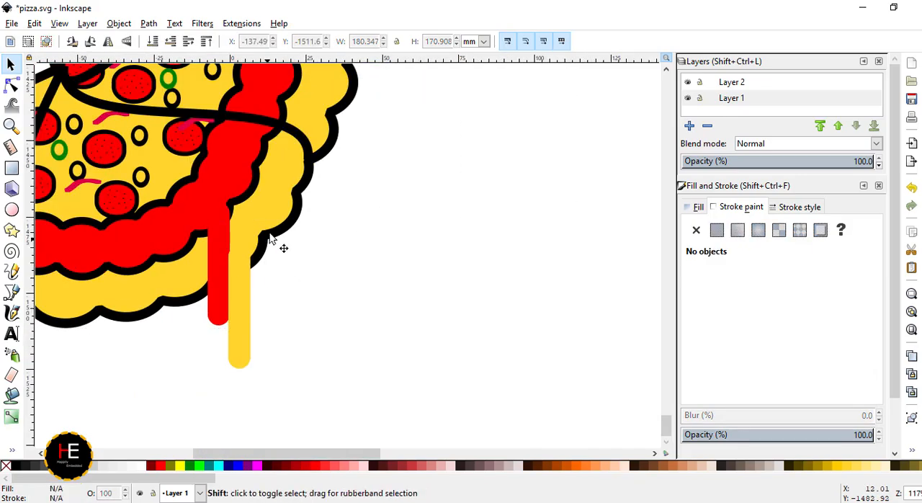
pyautogui.keyDown('shift'); pyautogui.click(271, 237); pyautogui.keyUp('shift')
pyautogui.keyDown('shift'); pyautogui.click(245, 351); pyautogui.keyUp('shift')
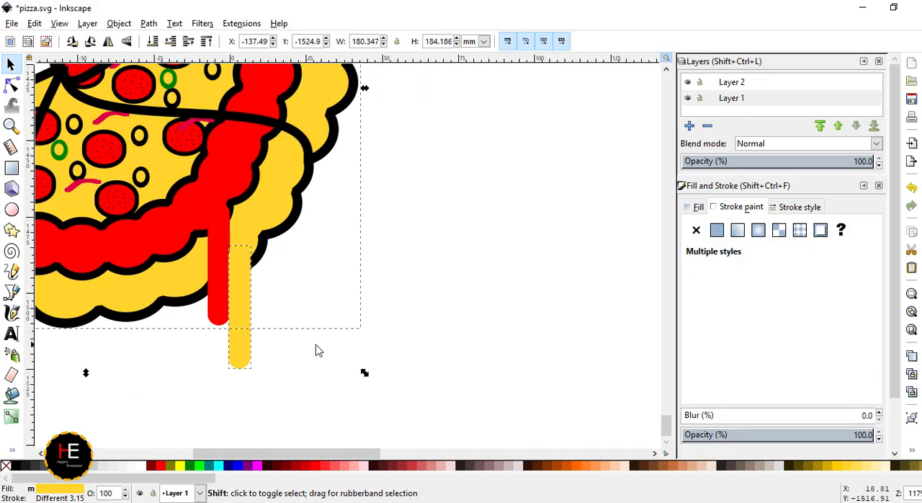
pyautogui.click(119, 23)
pyautogui.moveTo(149, 23)
pyautogui.click(166, 103)
pyautogui.click(426, 313)
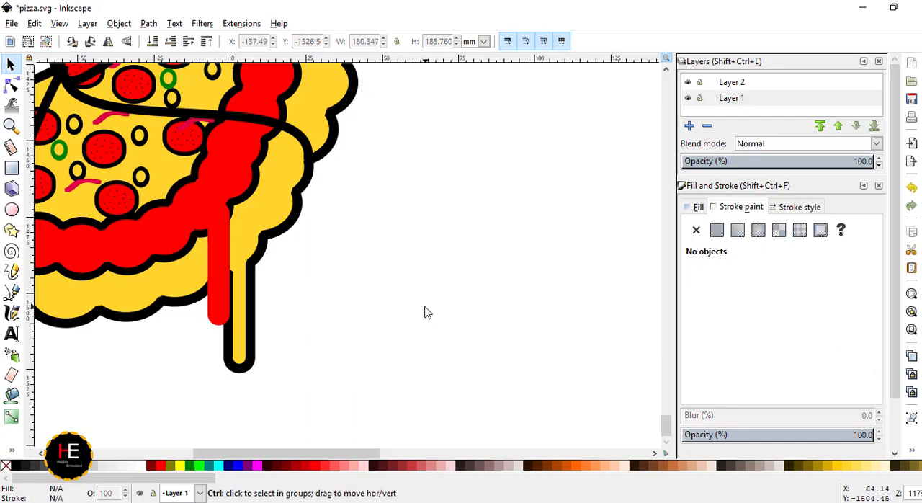
# - Union the bright red drip bar with the main pizza's red sauce ring
pyautogui.scroll(-3, 404, 306)
pyautogui.click(298, 297)
pyautogui.keyDown('shift'); pyautogui.click(351, 306); pyautogui.keyUp('shift')
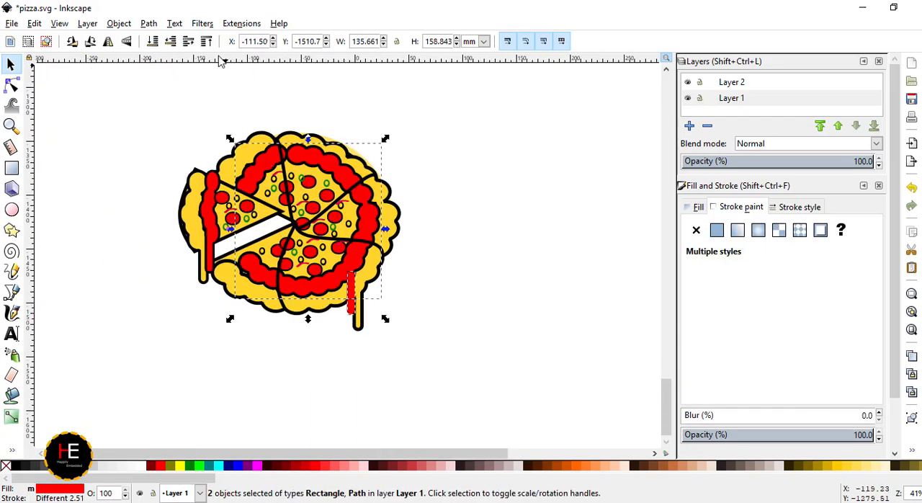
pyautogui.click(128, 30)
pyautogui.moveTo(149, 24)
pyautogui.click(162, 104)
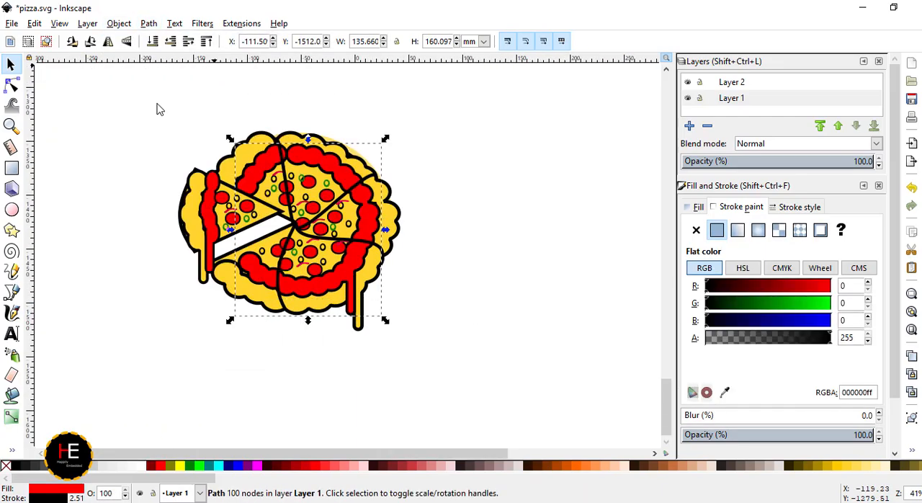
pyautogui.click(477, 309)
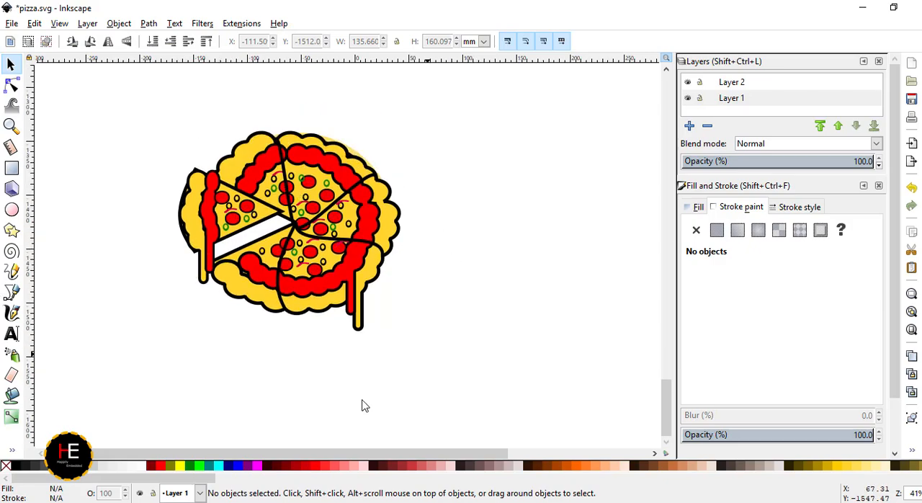
# - Make a short yellow bar without an outline, about 7.3 by 20.4 mm, in the empty area beside the separated slice
pyautogui.scroll(3, 284, 319)
pyautogui.scroll(-4, 343, 274)
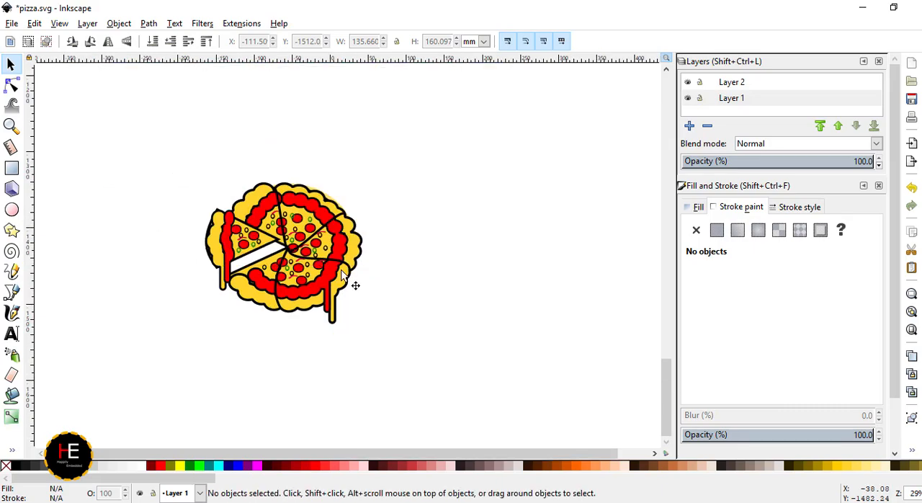
pyautogui.keyDown('ctrl'); pyautogui.click(333, 310); pyautogui.keyUp('ctrl')
pyautogui.moveTo(333, 309); pyautogui.dragTo(234, 258)
pyautogui.click(180, 465)
pyautogui.scroll(3, 215, 281)
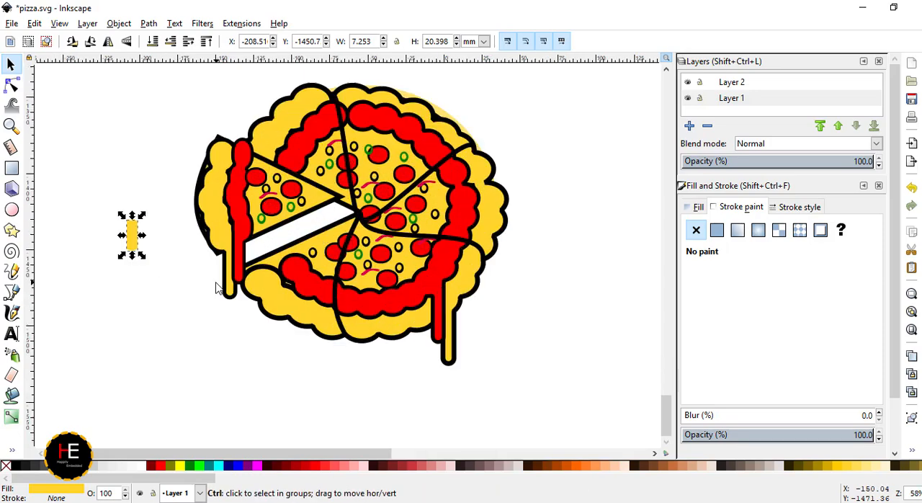
# - Move the short yellow bar under the slice's lower cut edge and add a duplicate beside it, shortened to about 14.6 mm high
pyautogui.moveTo(101, 220); pyautogui.dragTo(290, 224)
pyautogui.hotkey('ctrl', 'd')
pyautogui.moveTo(291, 214); pyautogui.dragTo(291, 228)
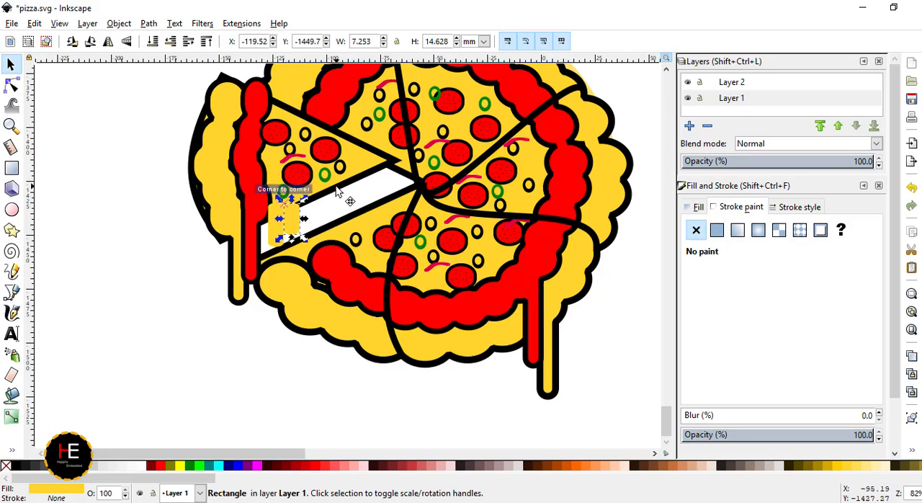
# - Union both short yellow bars with the separated slice's yellow shape to form cheese drips along its cut edge
pyautogui.click(282, 227)
pyautogui.keyDown('shift'); pyautogui.click(275, 232); pyautogui.keyUp('shift')
pyautogui.keyDown('shift'); pyautogui.click(288, 210); pyautogui.keyUp('shift')
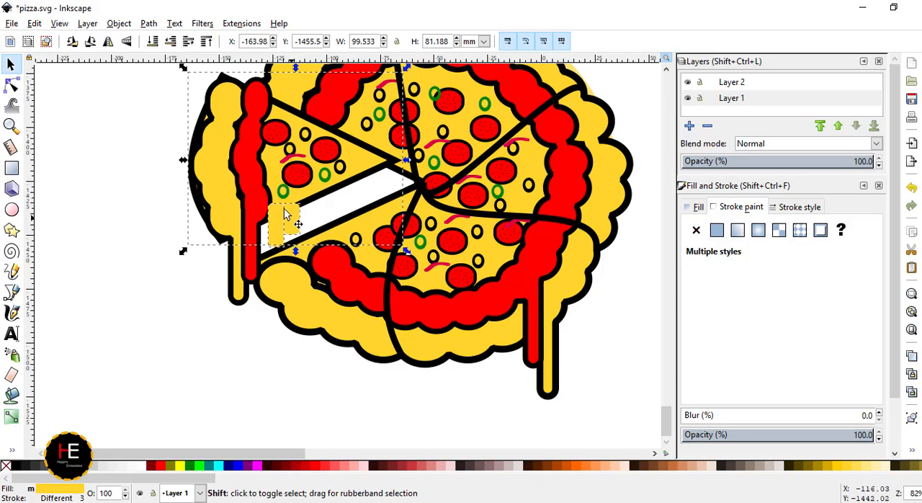
pyautogui.click(149, 23)
pyautogui.click(153, 116)
pyautogui.click(82, 328)
pyautogui.keyDown('ctrl'); pyautogui.scroll(-2, 317, 259); pyautogui.keyUp('ctrl')
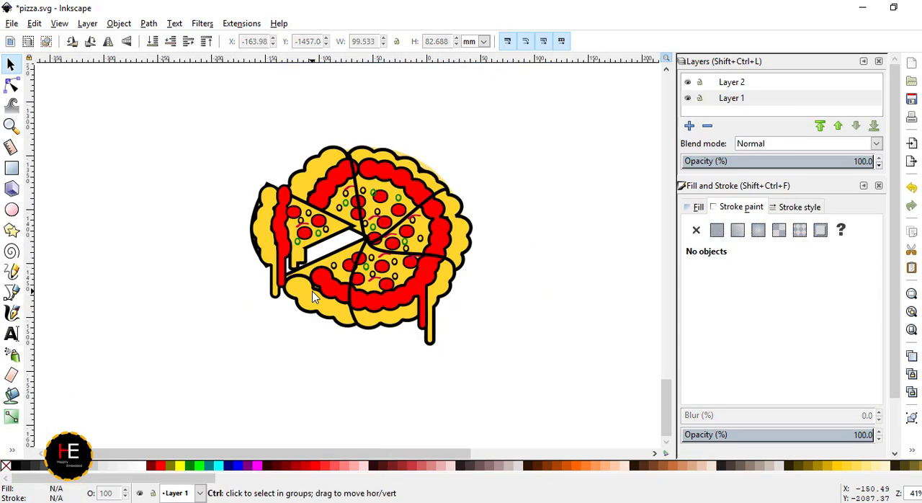